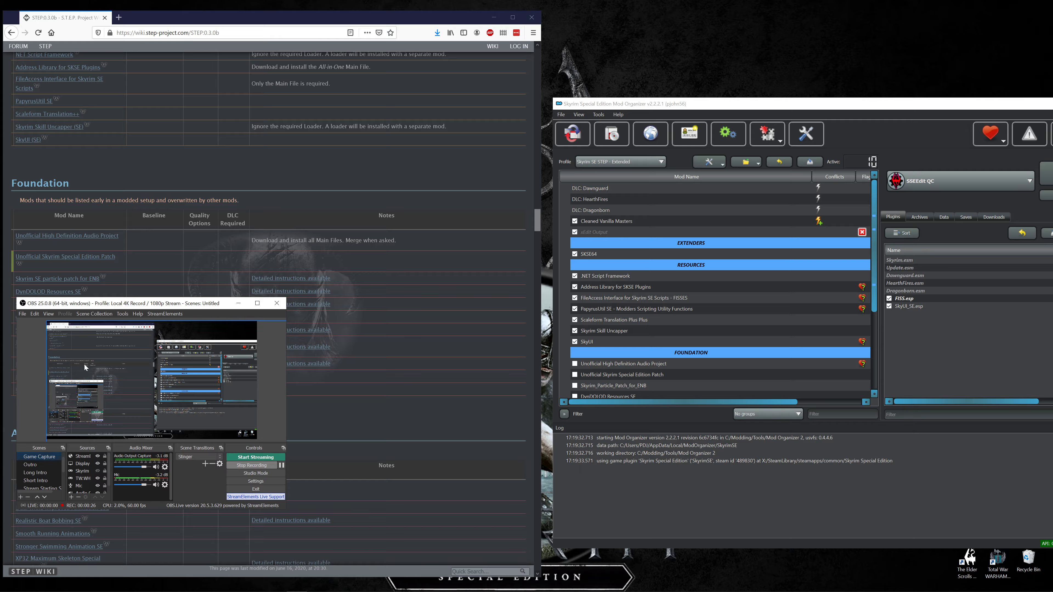
Review the Animations & Effects and Models & Textures mod lists in the STEP 0.3.0b guide.
{"action": "left_click", "coordinate": [238, 304]}
{"action": "scroll", "coordinate": [211, 384], "scroll_direction": "down", "scroll_amount": 5}
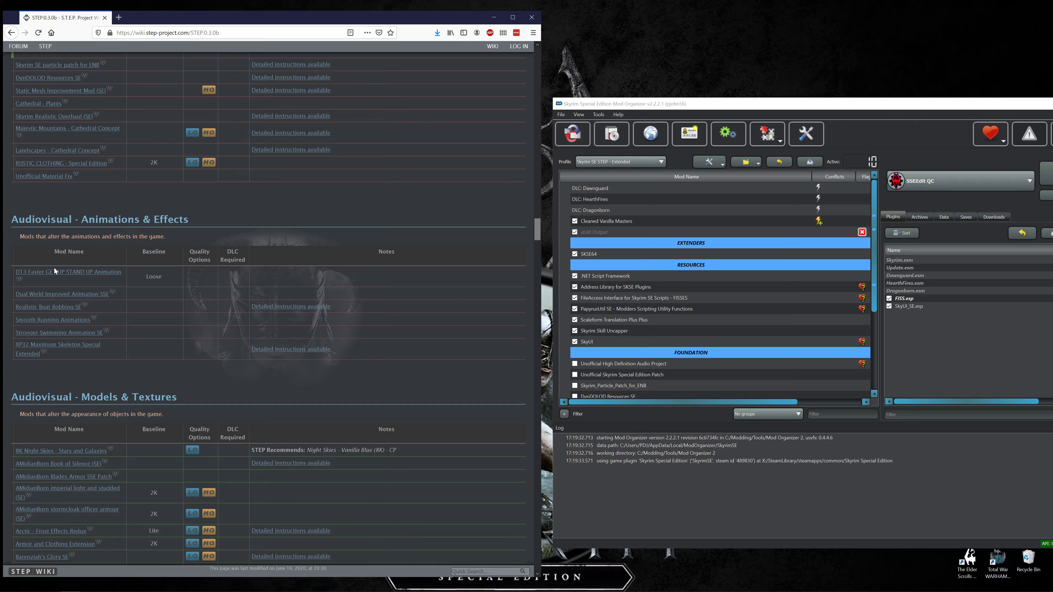
{"action": "scroll", "coordinate": [72, 275], "scroll_direction": "down", "scroll_amount": 4}
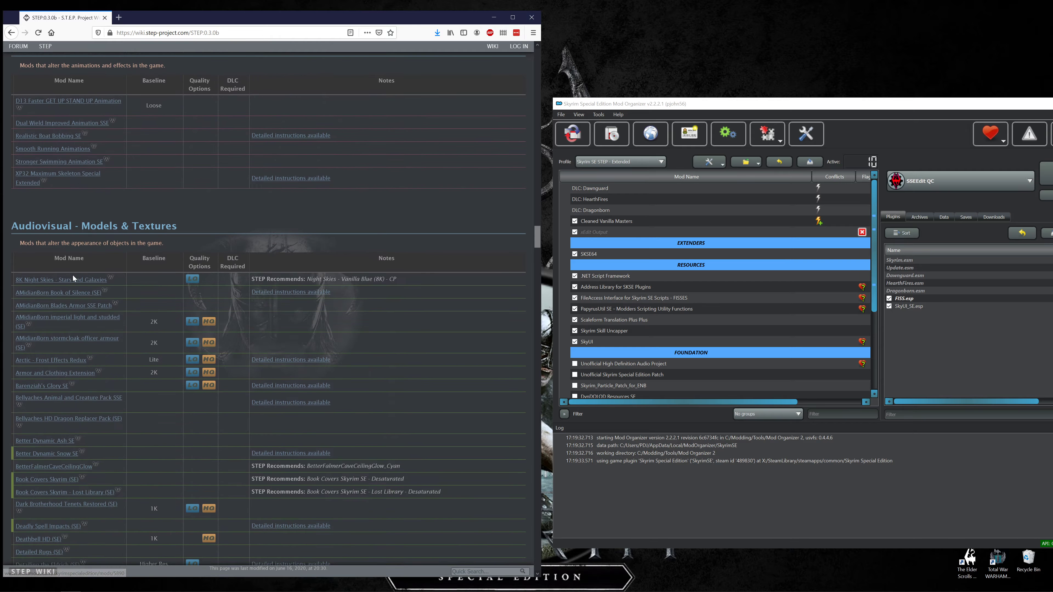
{"action": "scroll", "coordinate": [73, 275], "scroll_direction": "down", "scroll_amount": 3}
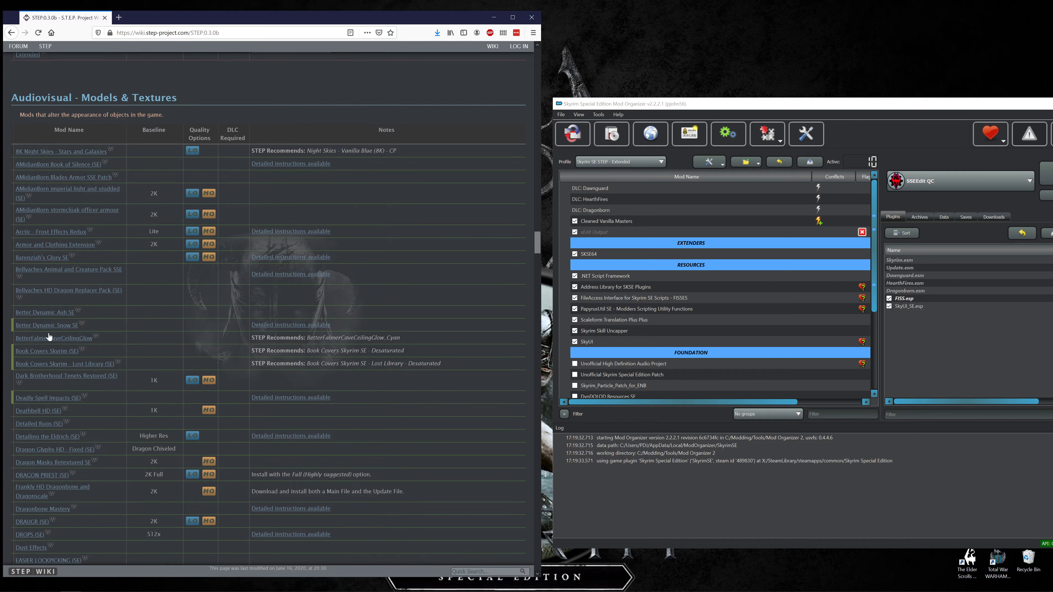
{"action": "scroll", "coordinate": [92, 432], "scroll_direction": "up", "scroll_amount": 6}
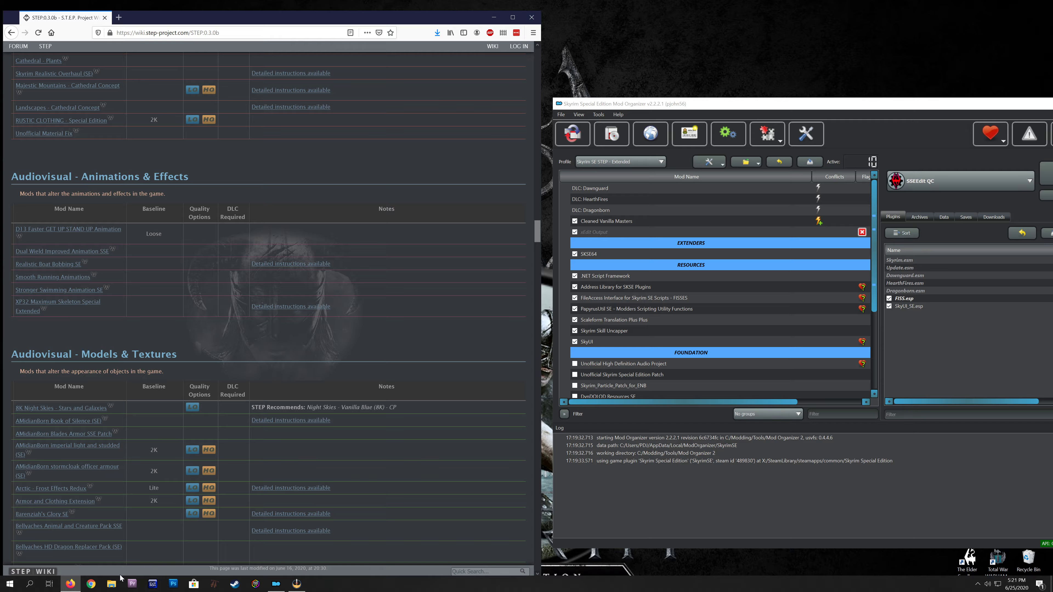
Open the "3. Foundation" folder inside "Skyrim SE STEP 0.3.0b" on Local Disk (D:) in File Explorer.
{"action": "left_click", "coordinate": [112, 583]}
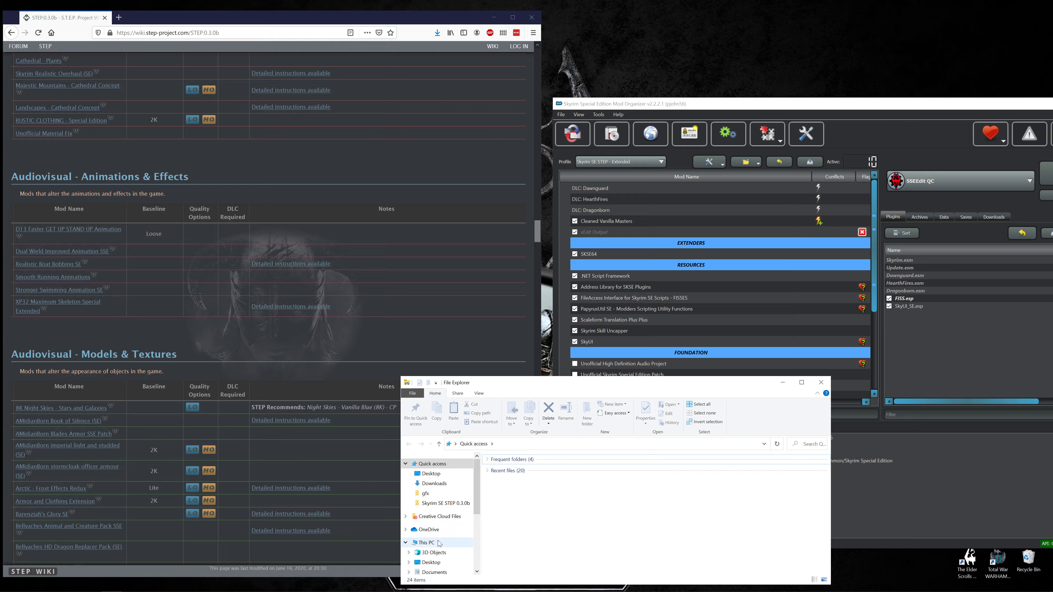
{"action": "scroll", "coordinate": [440, 544], "scroll_direction": "down", "scroll_amount": 3}
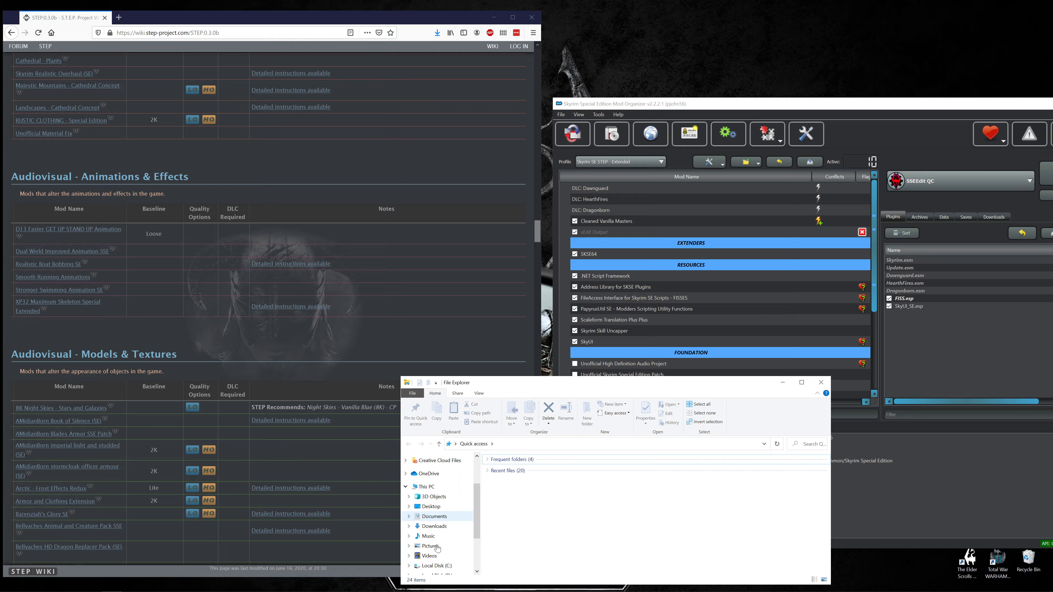
{"action": "left_click", "coordinate": [441, 563]}
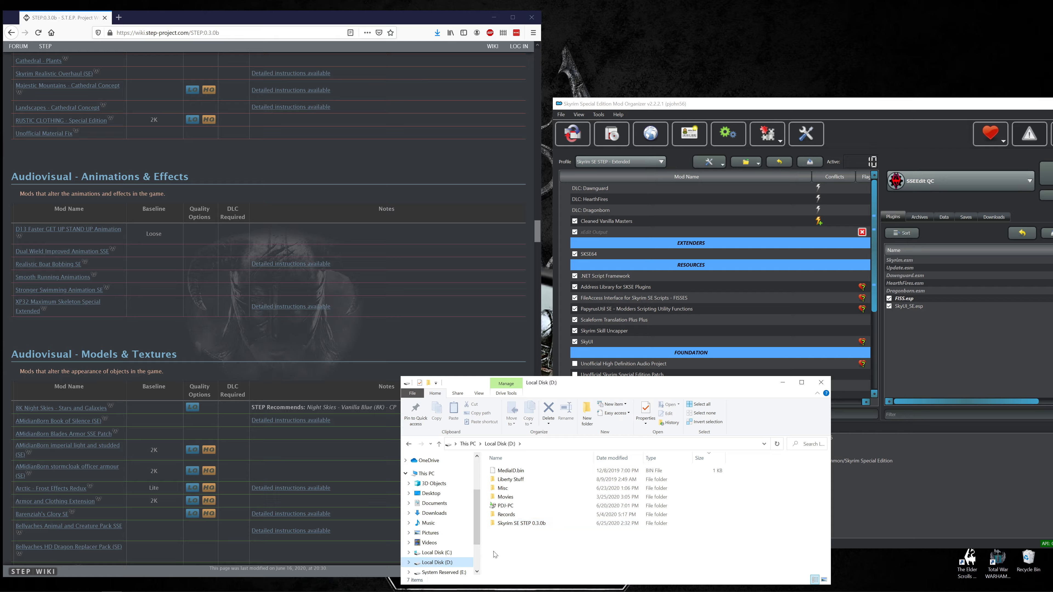
{"action": "left_click", "coordinate": [514, 524]}
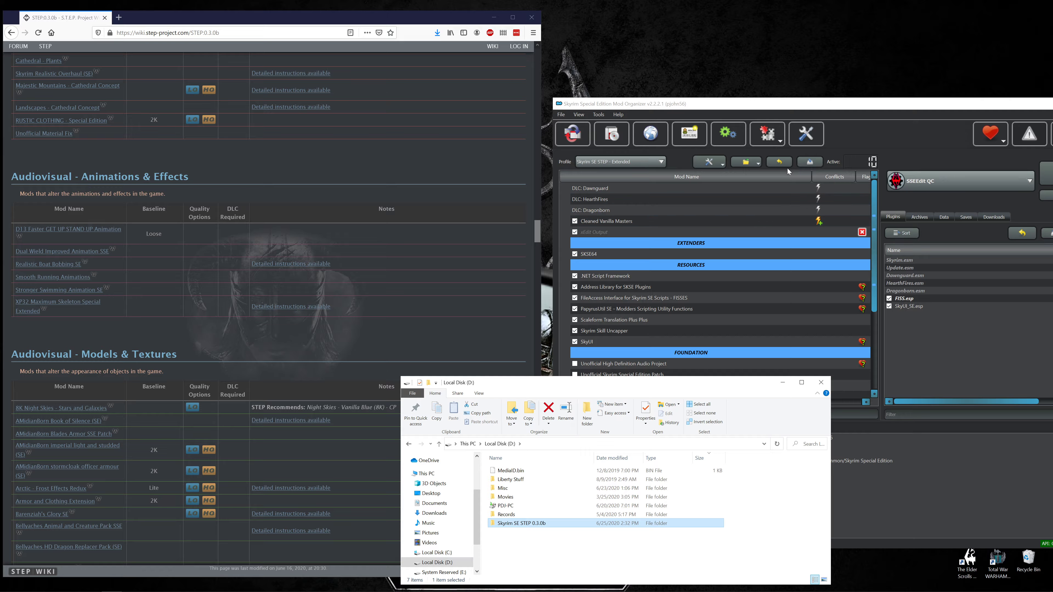
{"action": "left_click", "coordinate": [836, 105]}
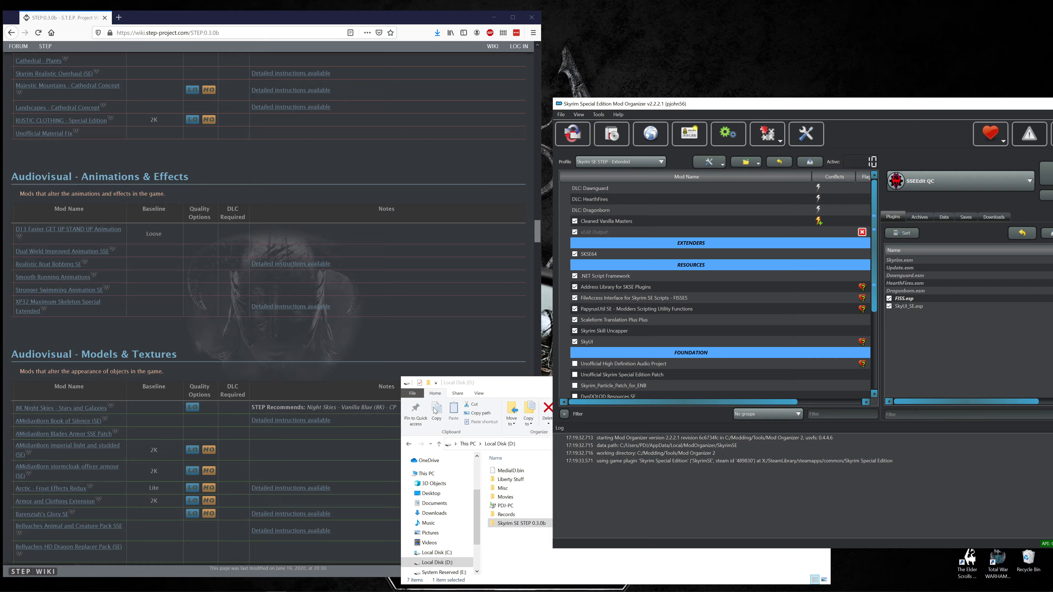
{"action": "left_click", "coordinate": [515, 525]}
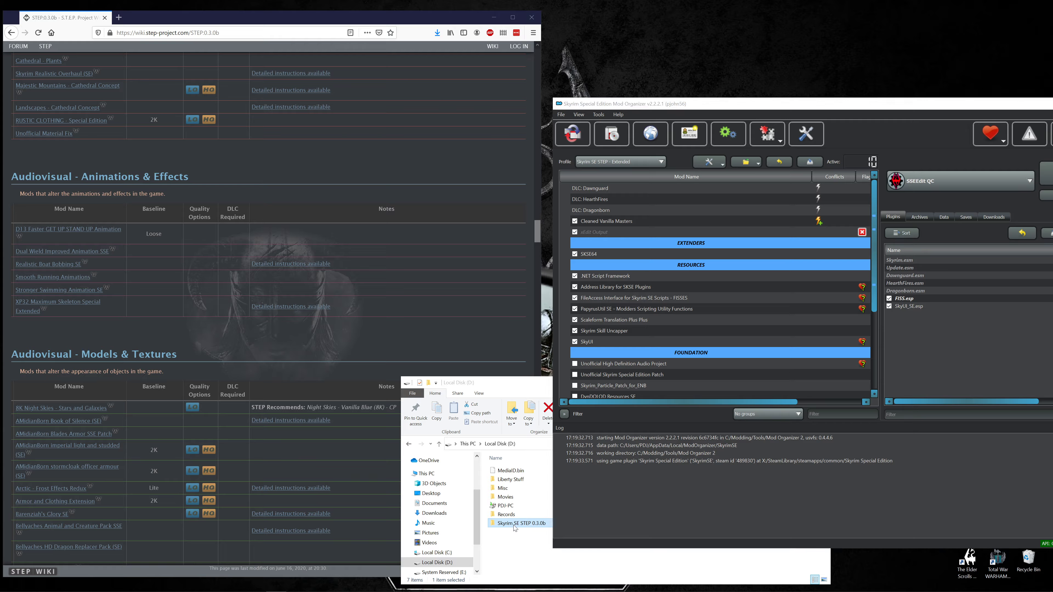
{"action": "double_click", "coordinate": [514, 524]}
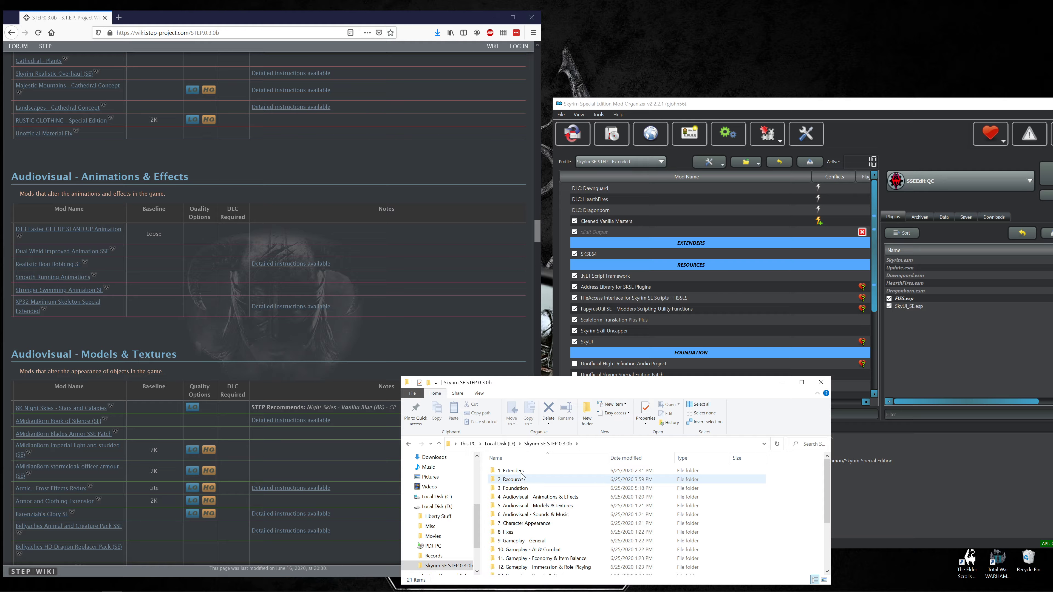
{"action": "double_click", "coordinate": [525, 488]}
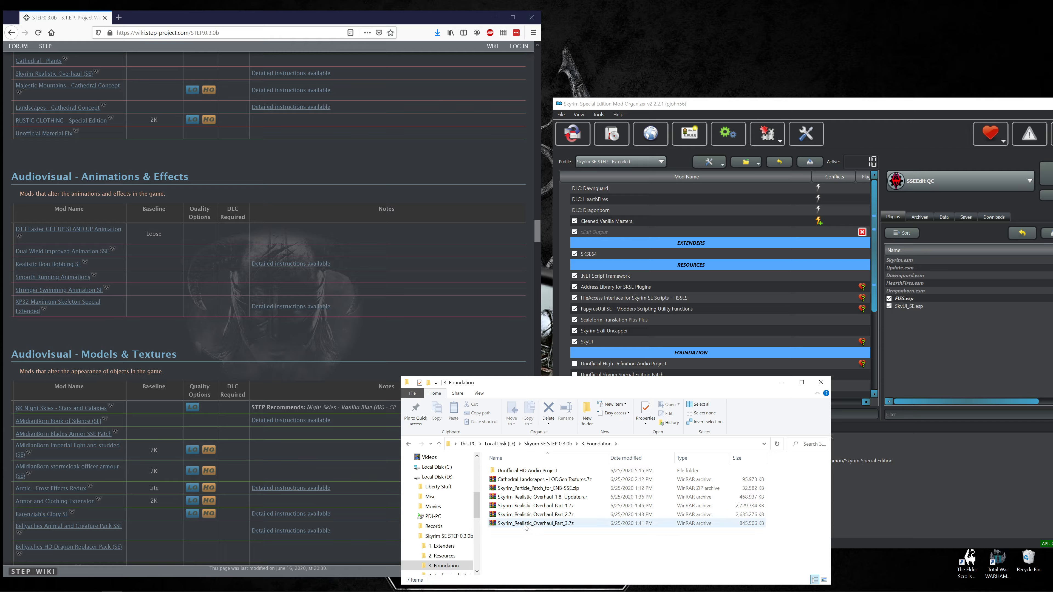
Examine the mod archives stored in the Foundation folder and show the downloads list in Mod Organizer.
{"action": "left_click", "coordinate": [522, 472]}
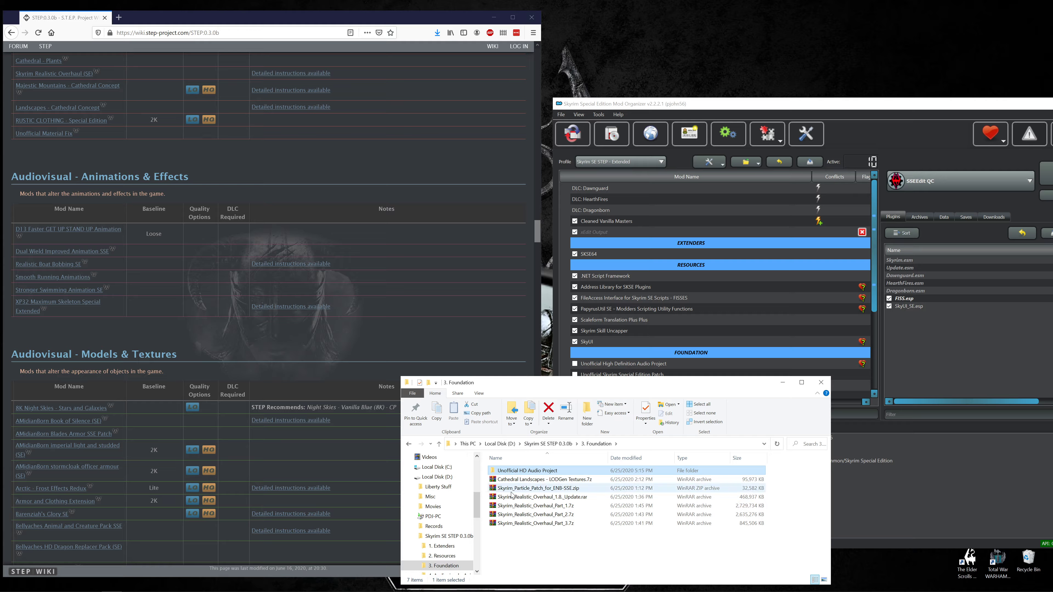
{"action": "left_click", "coordinate": [514, 489]}
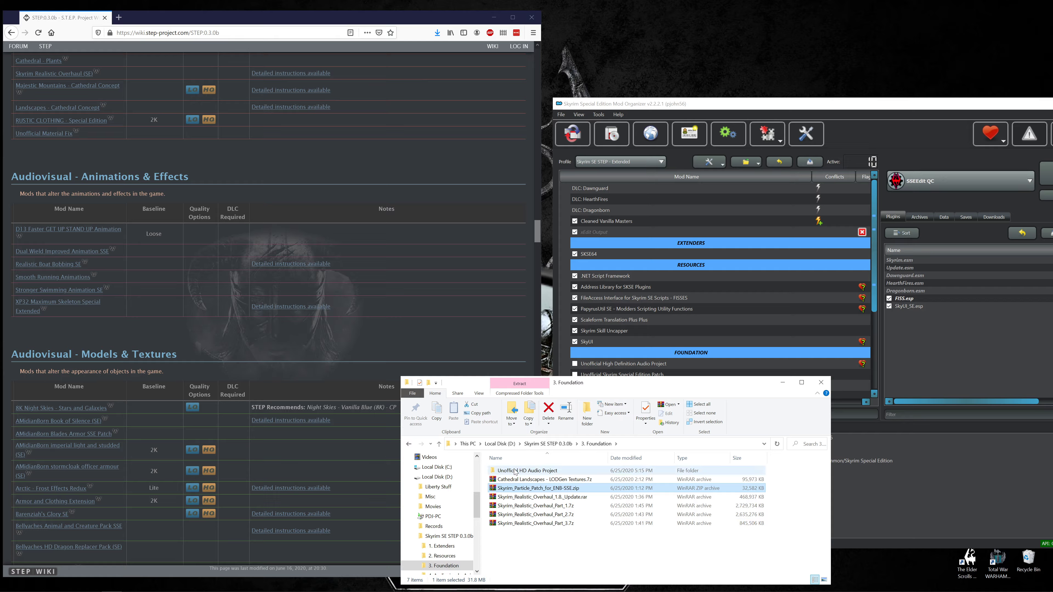
{"action": "left_click", "coordinate": [515, 481]}
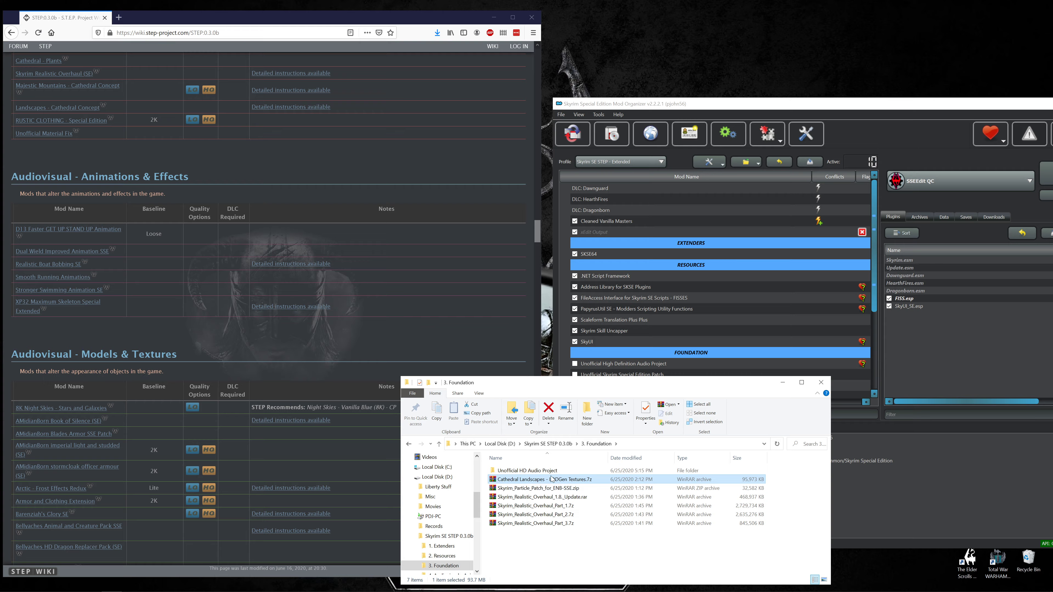
{"action": "left_click", "coordinate": [511, 471]}
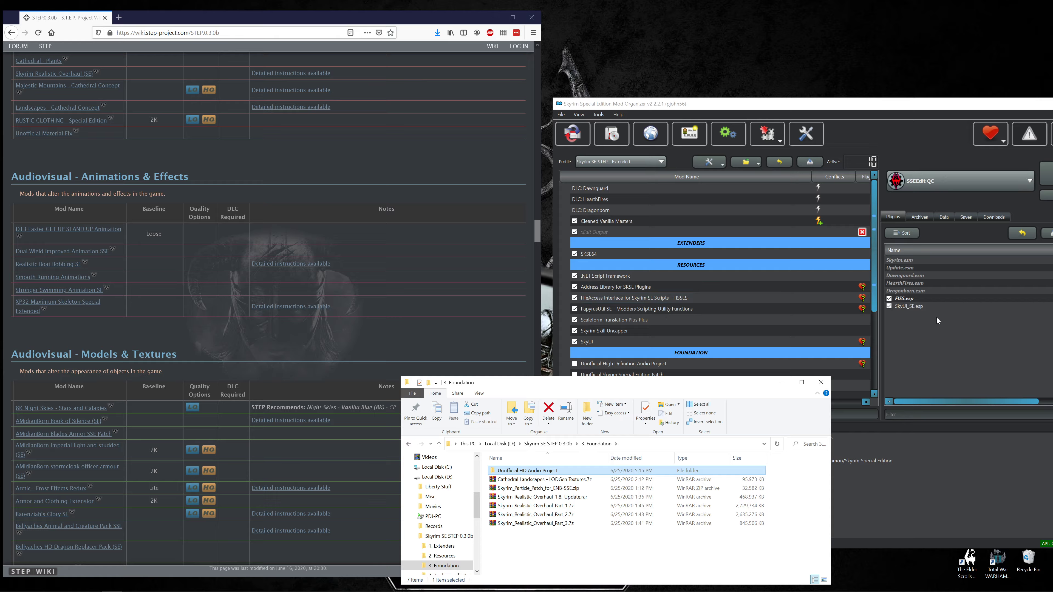
{"action": "left_click", "coordinate": [994, 217]}
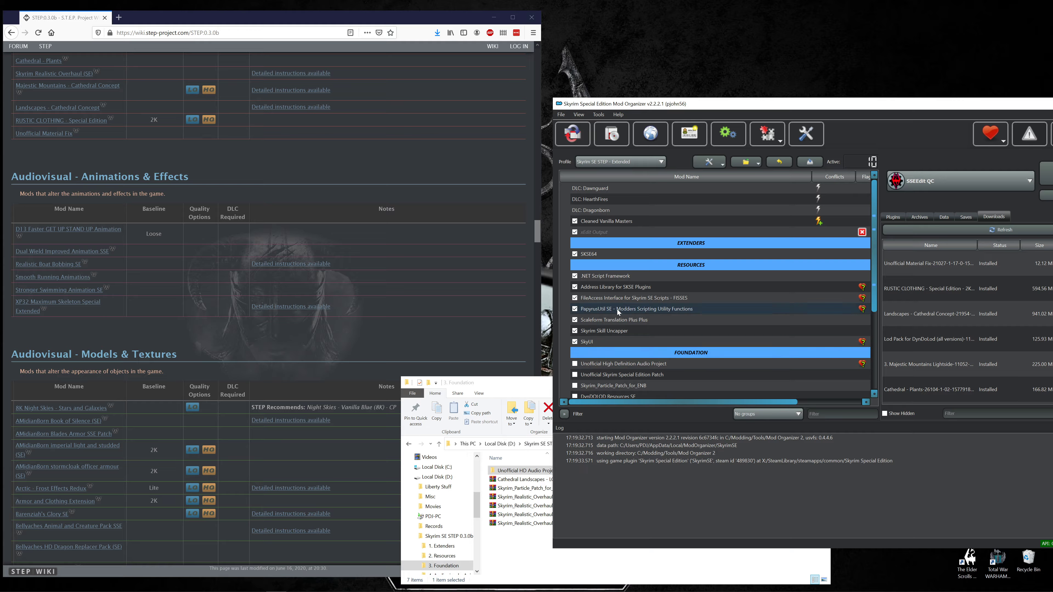
Look through the "2. Resources" folder and the list of STEP category folders, and close File Explorer.
{"action": "left_click", "coordinate": [516, 540]}
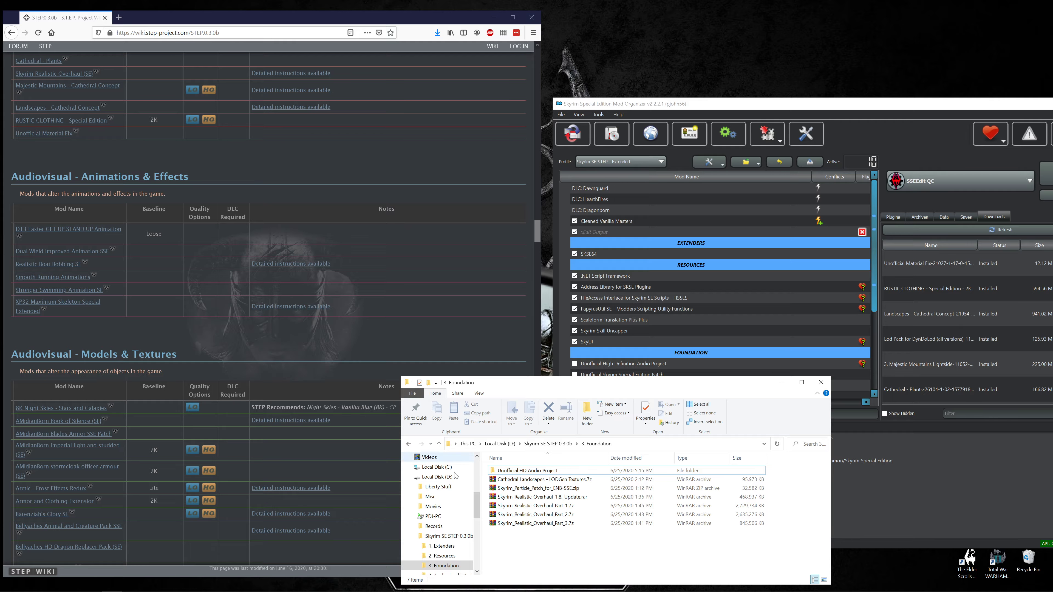
{"action": "key", "text": "alt+Up"}
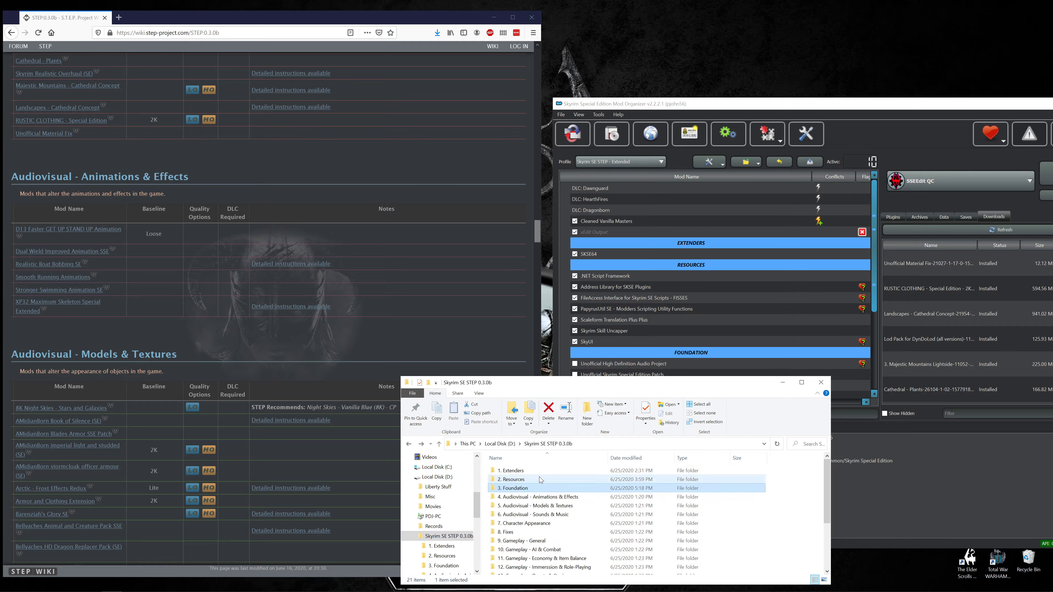
{"action": "double_click", "coordinate": [517, 480]}
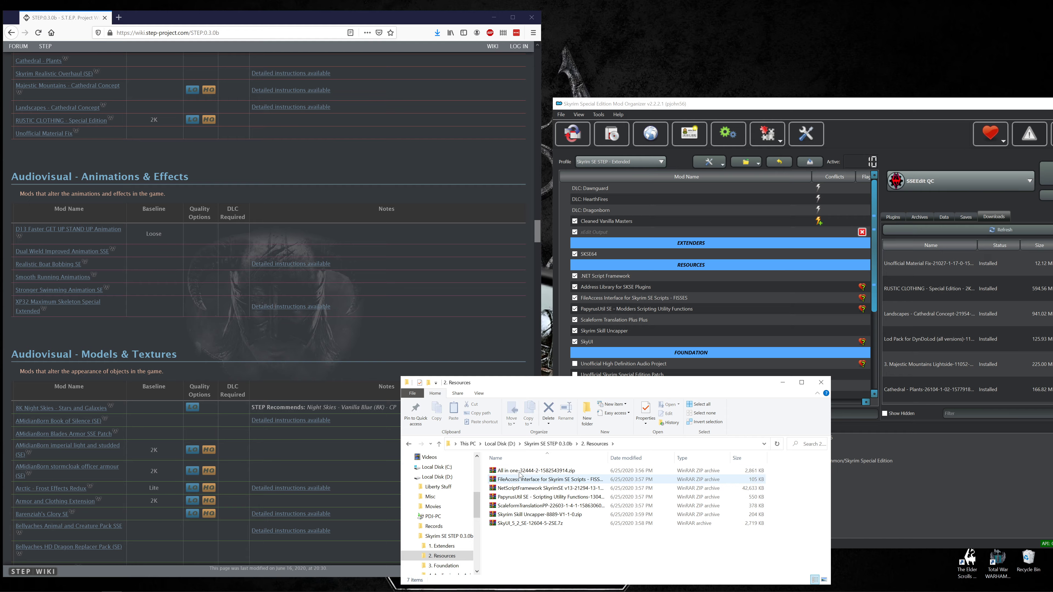
{"action": "key", "text": "alt+Up"}
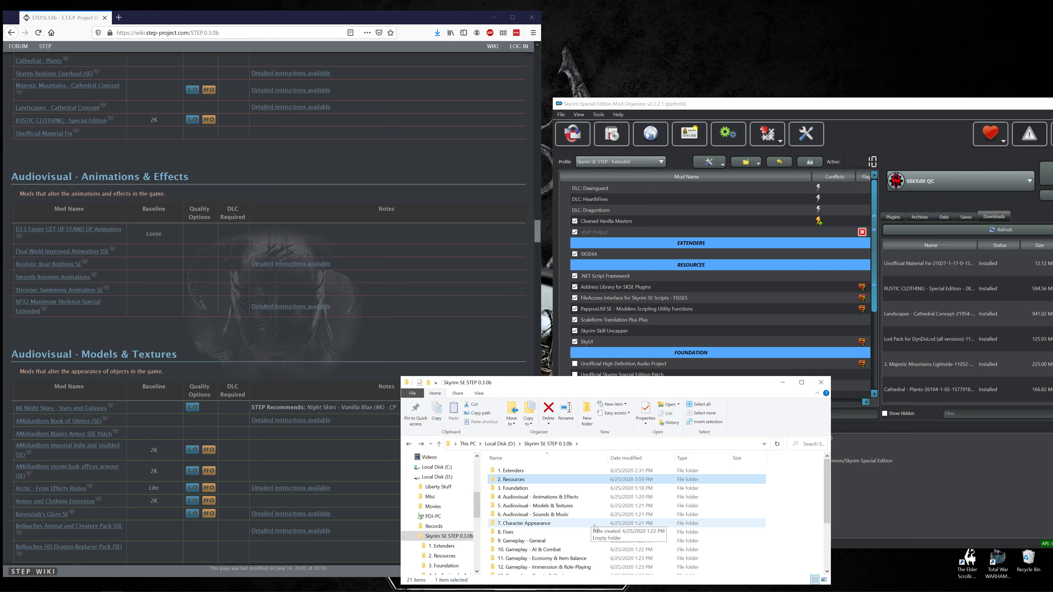
{"action": "scroll", "coordinate": [592, 527], "scroll_direction": "down", "scroll_amount": 3}
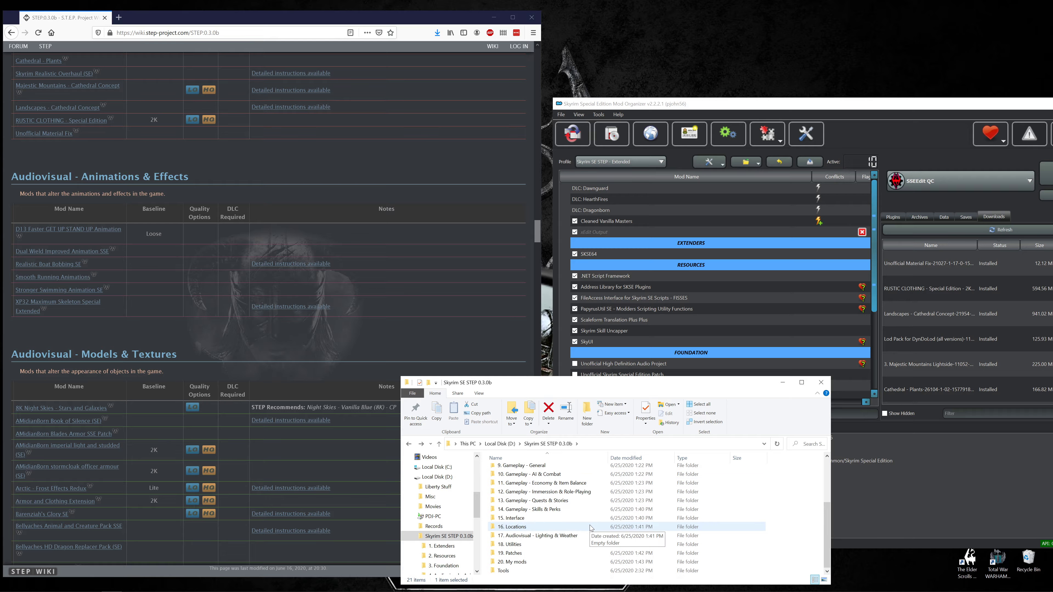
{"action": "scroll", "coordinate": [591, 529], "scroll_direction": "up", "scroll_amount": 3}
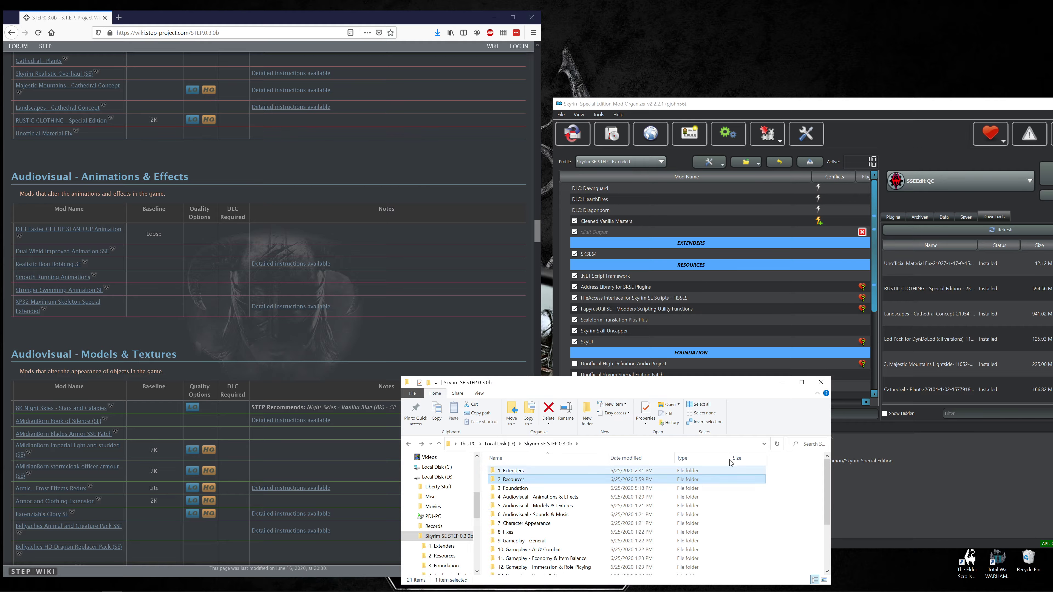
{"action": "left_click", "coordinate": [820, 383]}
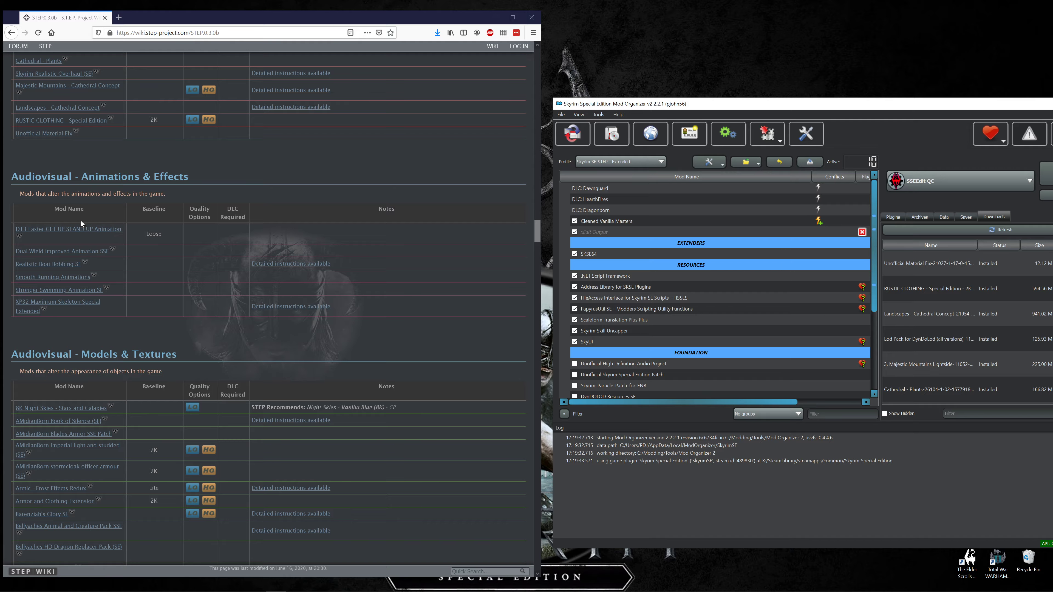
Open the files page of D13 Faster GET UP STAND UP Animation from the guide and check the mod's baseline there.
{"action": "scroll", "coordinate": [81, 237], "scroll_direction": "up", "scroll_amount": 8}
{"action": "scroll", "coordinate": [81, 237], "scroll_direction": "down", "scroll_amount": 5}
{"action": "scroll", "coordinate": [81, 238], "scroll_direction": "down", "scroll_amount": 5}
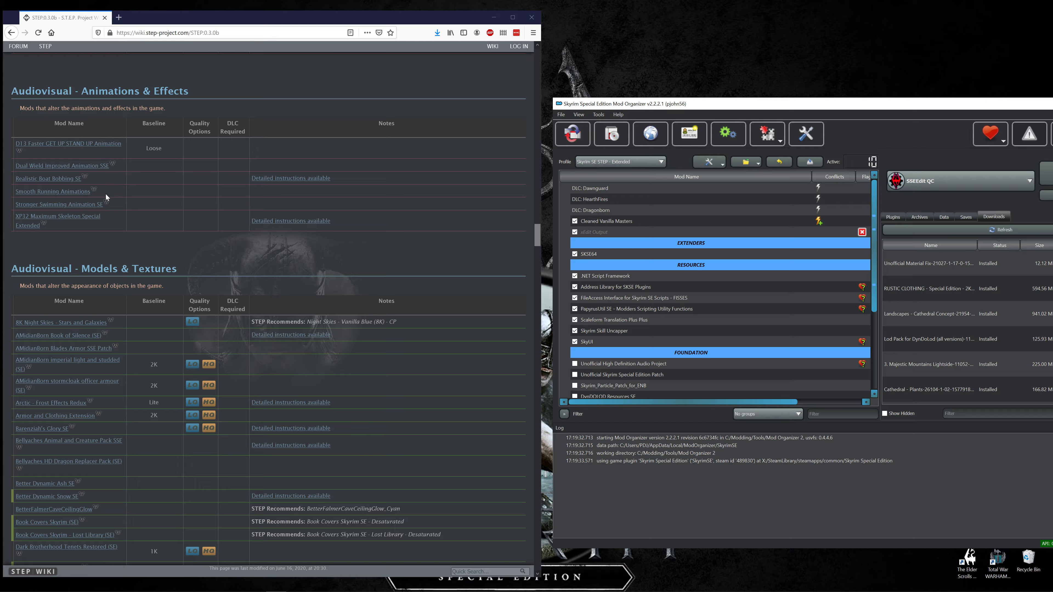
{"action": "left_click", "coordinate": [68, 148]}
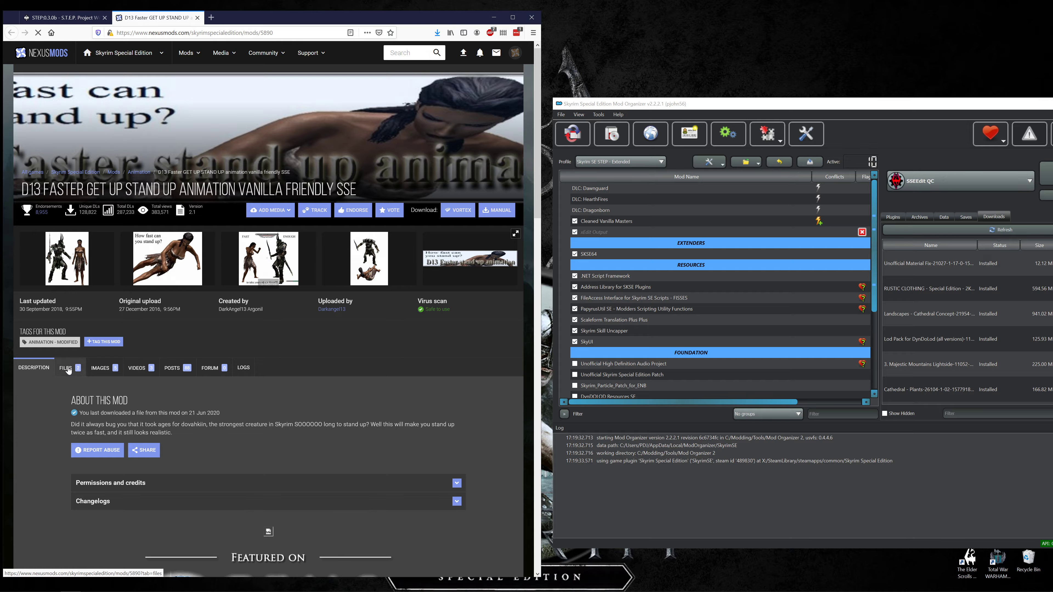
{"action": "left_click", "coordinate": [68, 371]}
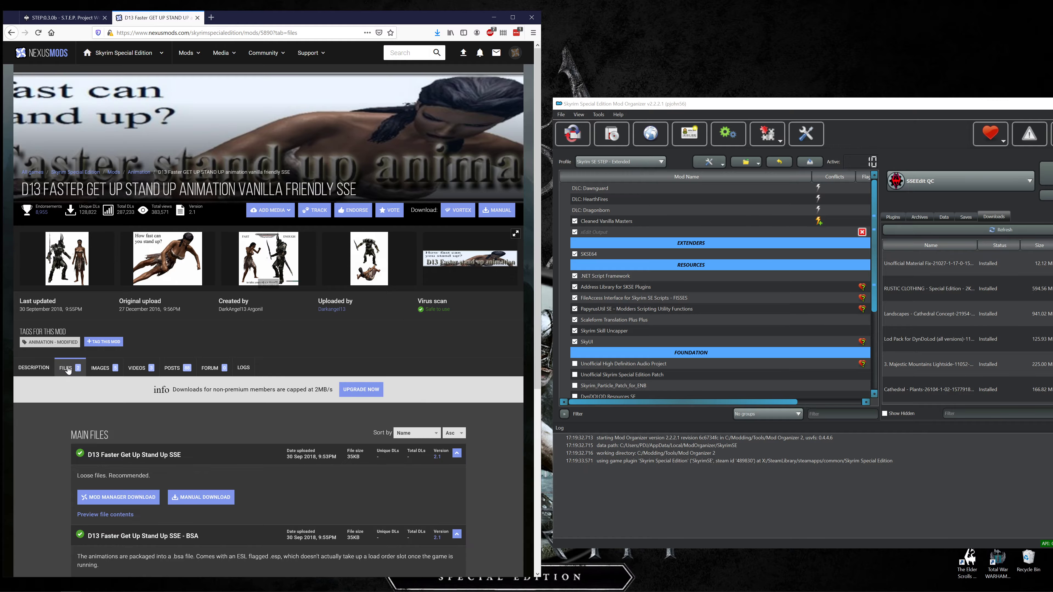
{"action": "left_click", "coordinate": [73, 22]}
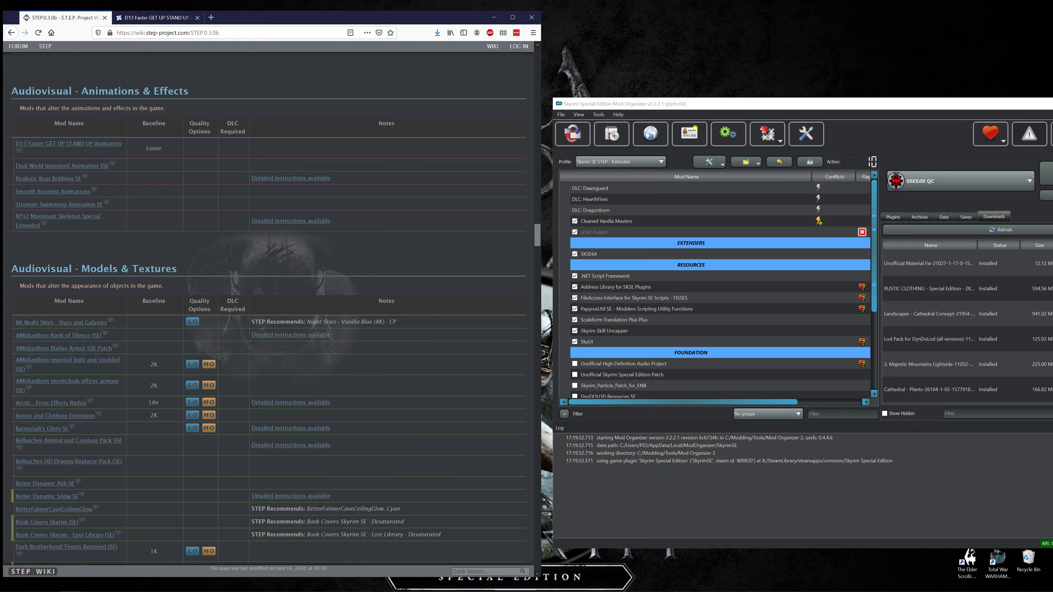
{"action": "left_click", "coordinate": [153, 17]}
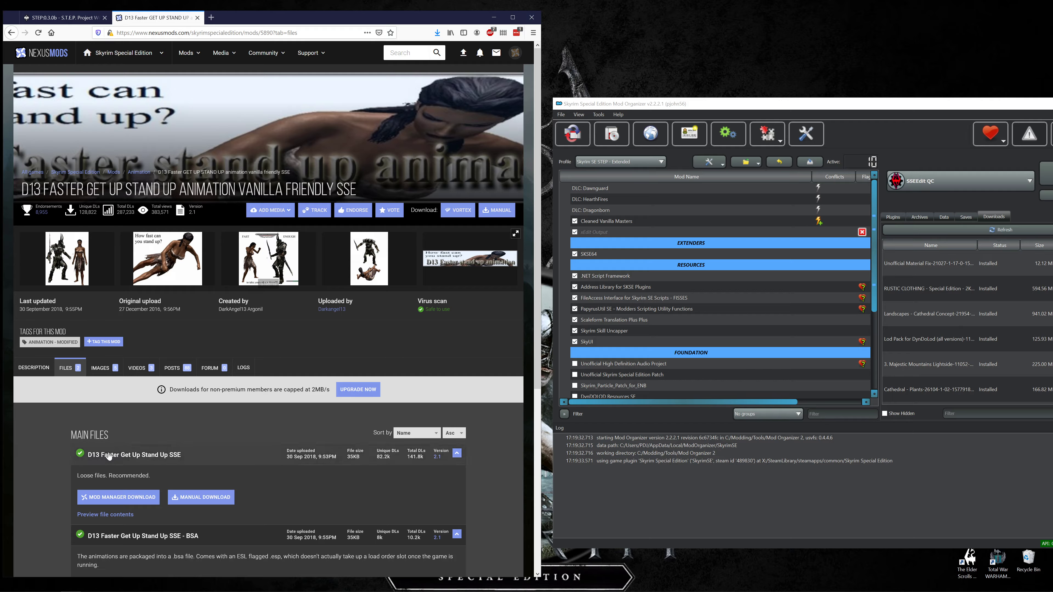
Download the loose-files version "D13 Faster Get Up Stand Up SSE" to the mod manager with slow download, and check the browser's recent downloads.
{"action": "scroll", "coordinate": [104, 435], "scroll_direction": "down", "scroll_amount": 5}
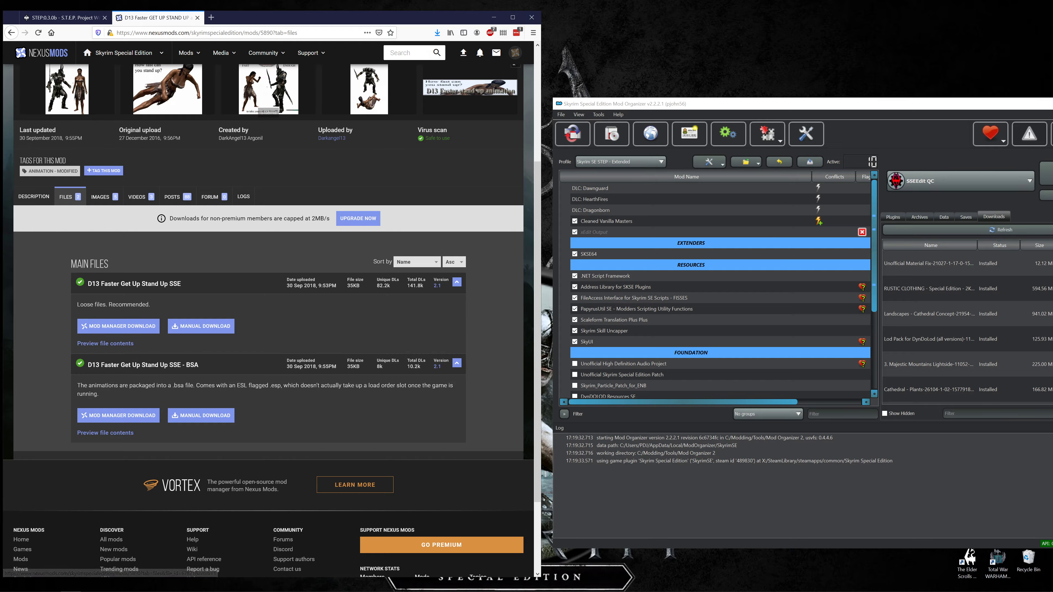
{"action": "left_click", "coordinate": [132, 326]}
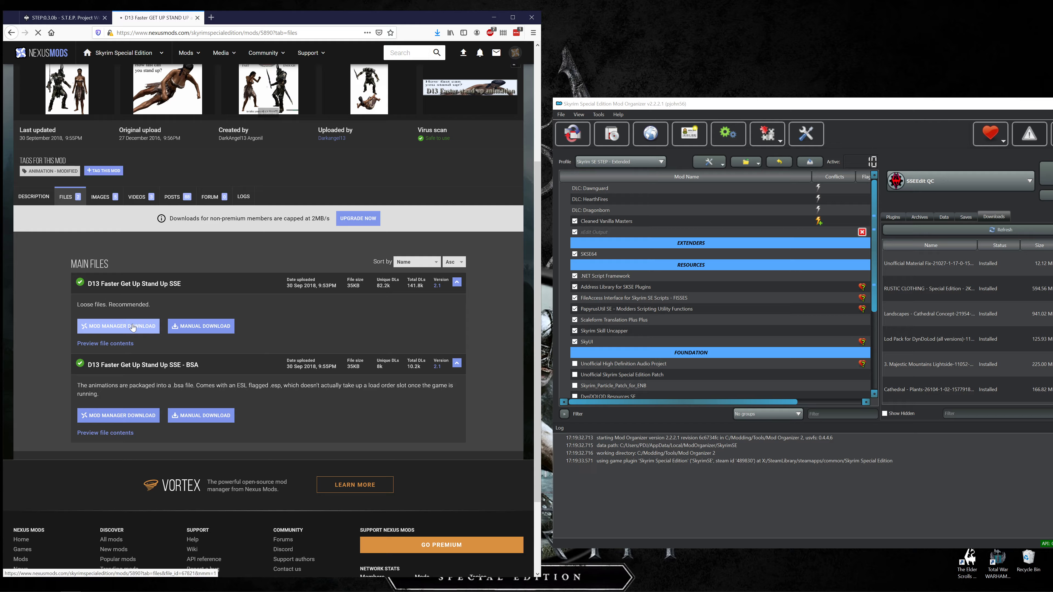
{"action": "scroll", "coordinate": [132, 331], "scroll_direction": "down", "scroll_amount": 8}
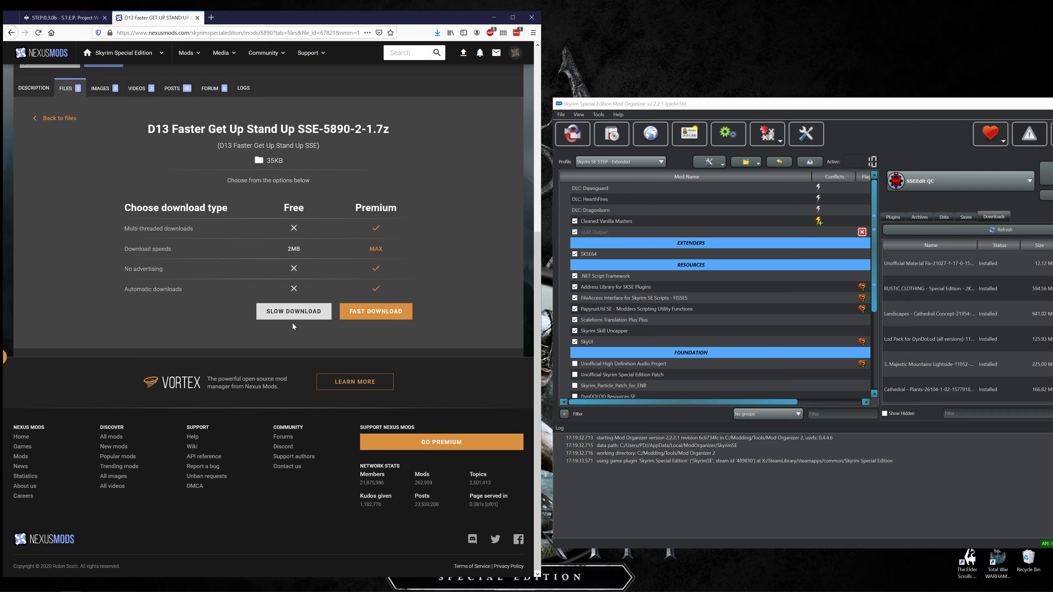
{"action": "left_click", "coordinate": [292, 315]}
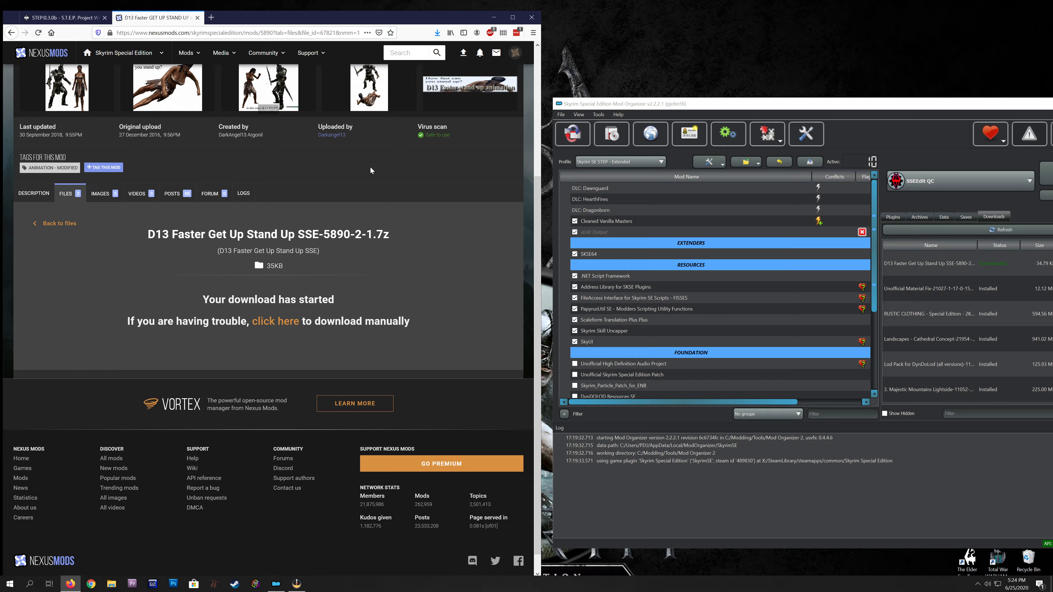
{"action": "left_click", "coordinate": [437, 32]}
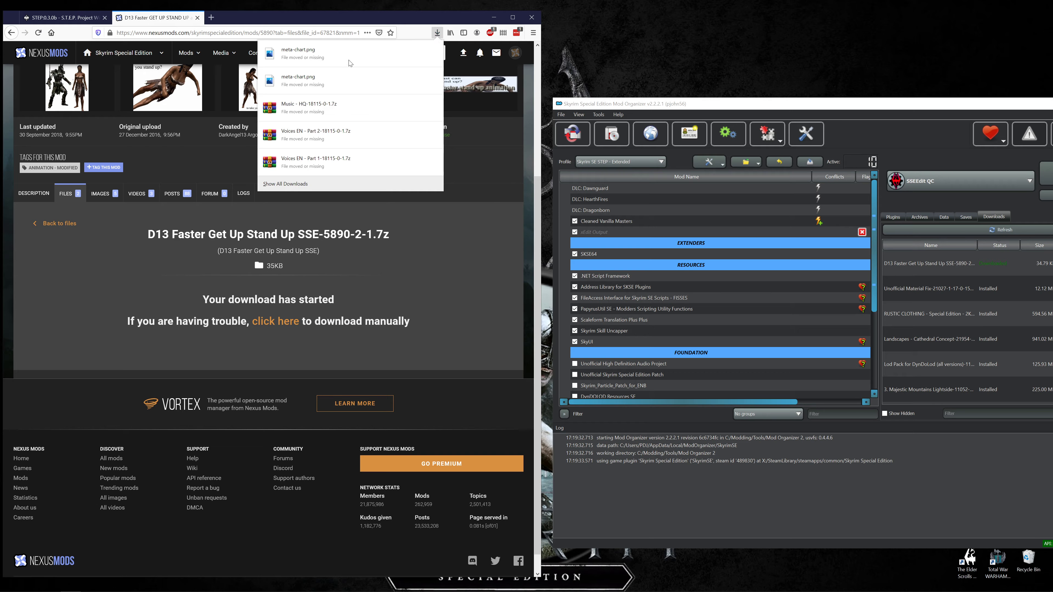
{"action": "left_click", "coordinate": [438, 33]}
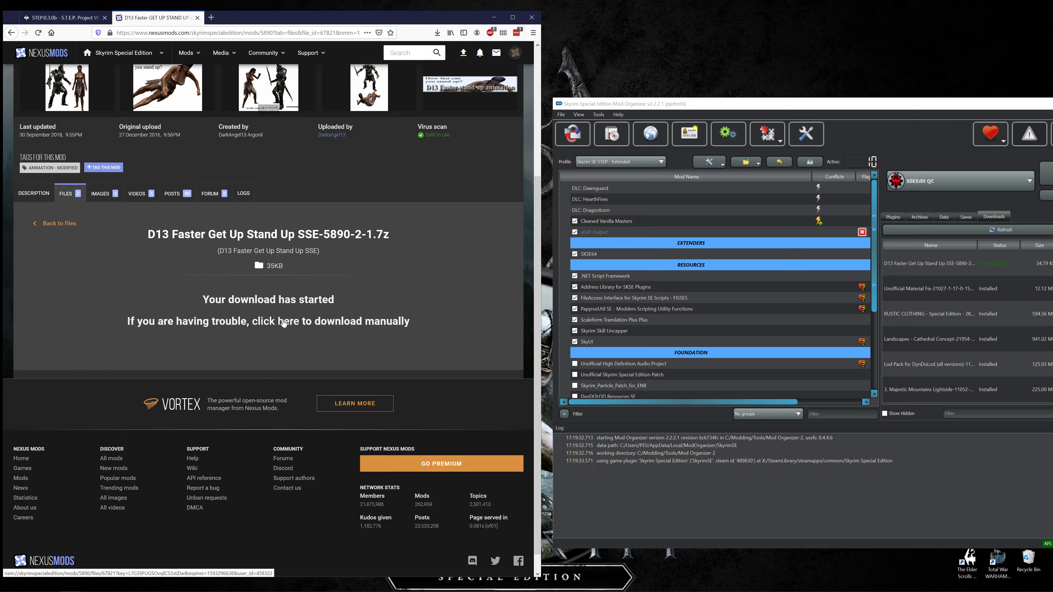
Install the downloaded D13 Faster Get Up Stand Up SSE archive in Mod Organizer.
{"action": "right_click", "coordinate": [933, 267]}
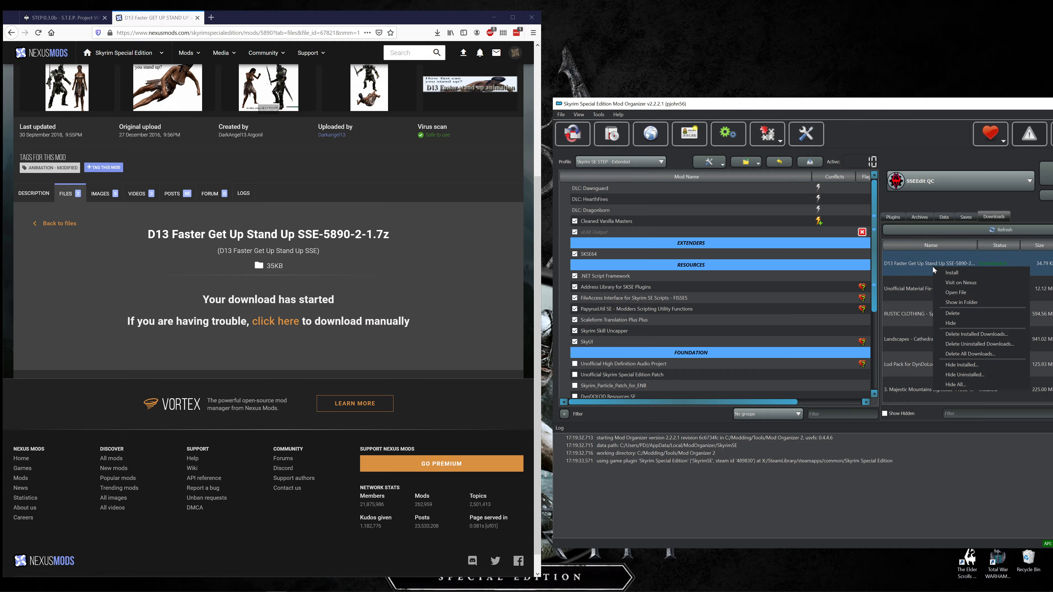
{"action": "left_click", "coordinate": [947, 274]}
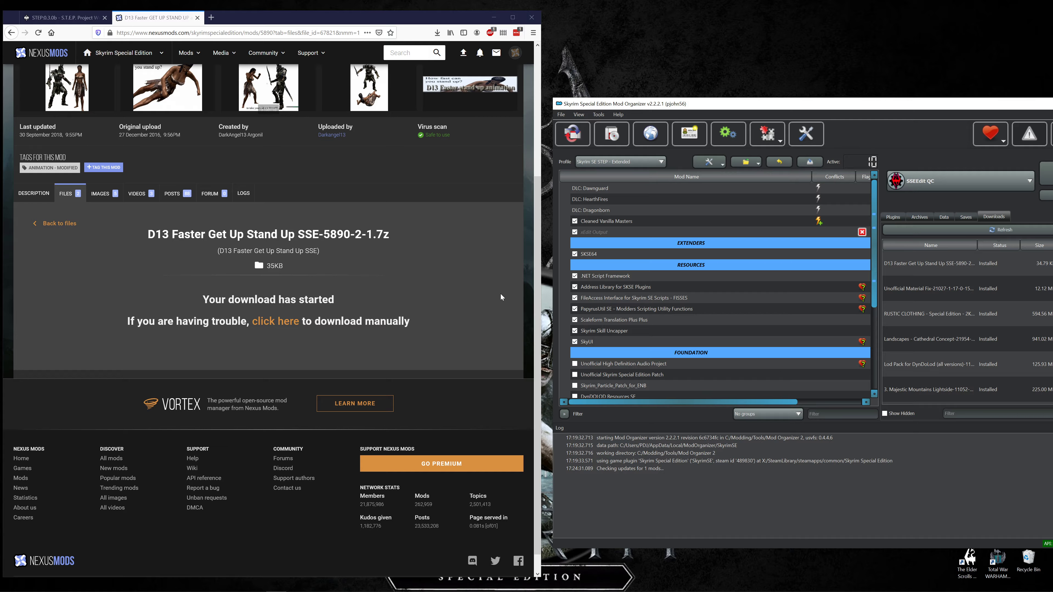
{"action": "scroll", "coordinate": [587, 323], "scroll_direction": "down", "scroll_amount": 4}
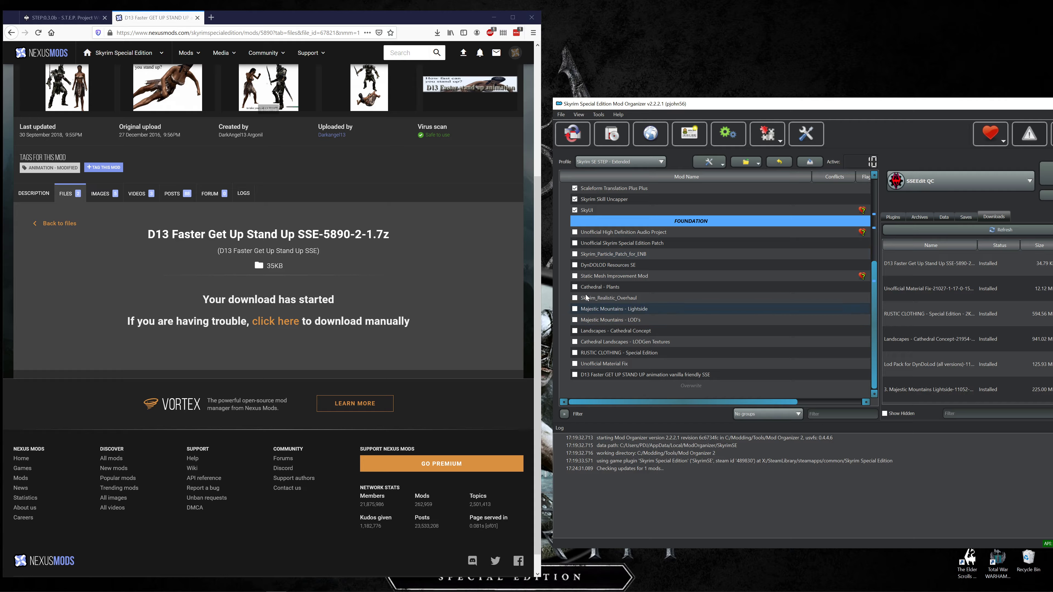
Enable all Foundation mods from Unofficial High Definition Audio Project through Unofficial Material Fix, and show the conflicts of Unofficial Material Fix.
{"action": "left_click", "coordinate": [575, 232]}
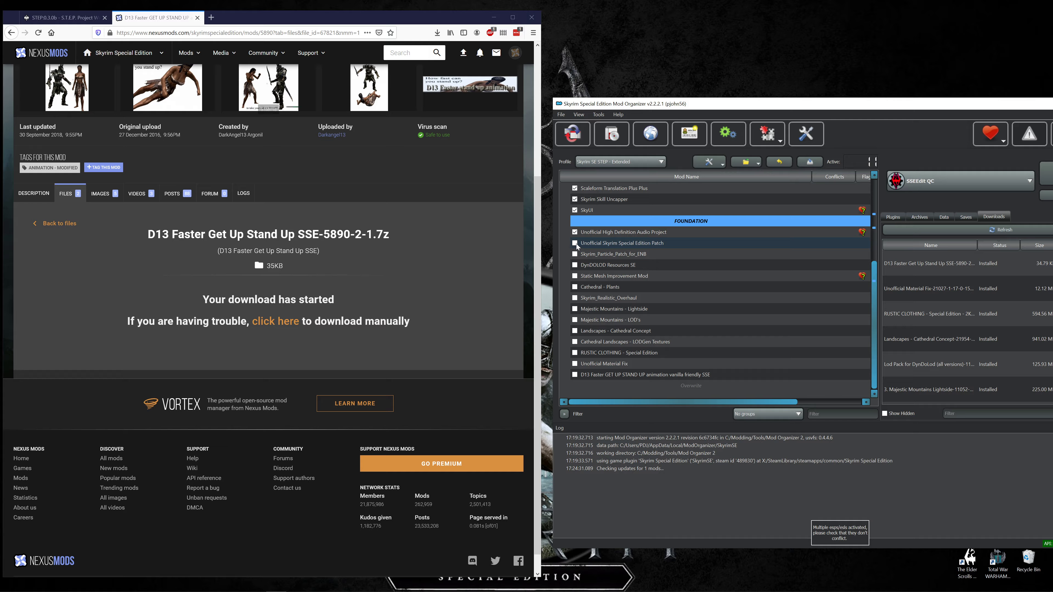
{"action": "left_click", "coordinate": [575, 243]}
{"action": "left_click", "coordinate": [575, 253]}
{"action": "left_click", "coordinate": [574, 265]}
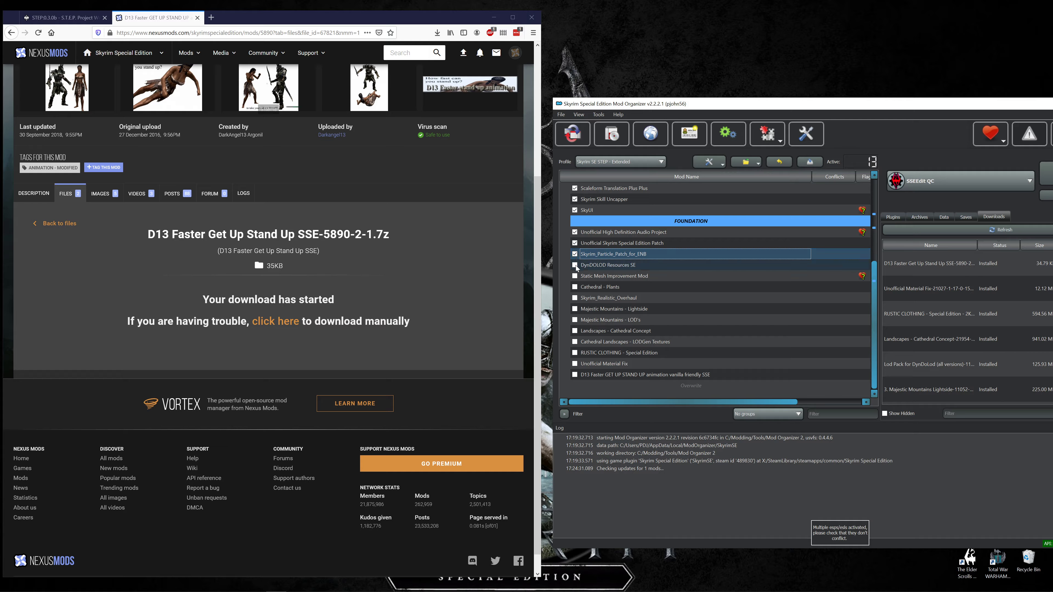
{"action": "left_click", "coordinate": [576, 280]}
{"action": "left_click", "coordinate": [574, 275]}
{"action": "left_click", "coordinate": [574, 286]}
{"action": "left_click", "coordinate": [574, 297]}
{"action": "left_click", "coordinate": [575, 309]}
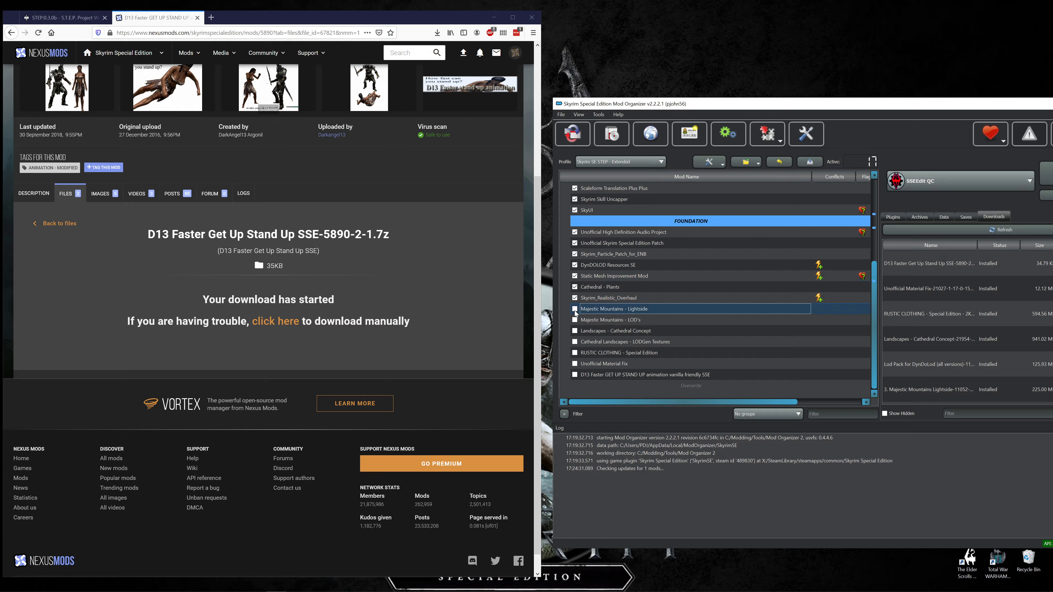
{"action": "left_click", "coordinate": [575, 309]}
{"action": "left_click", "coordinate": [574, 320]}
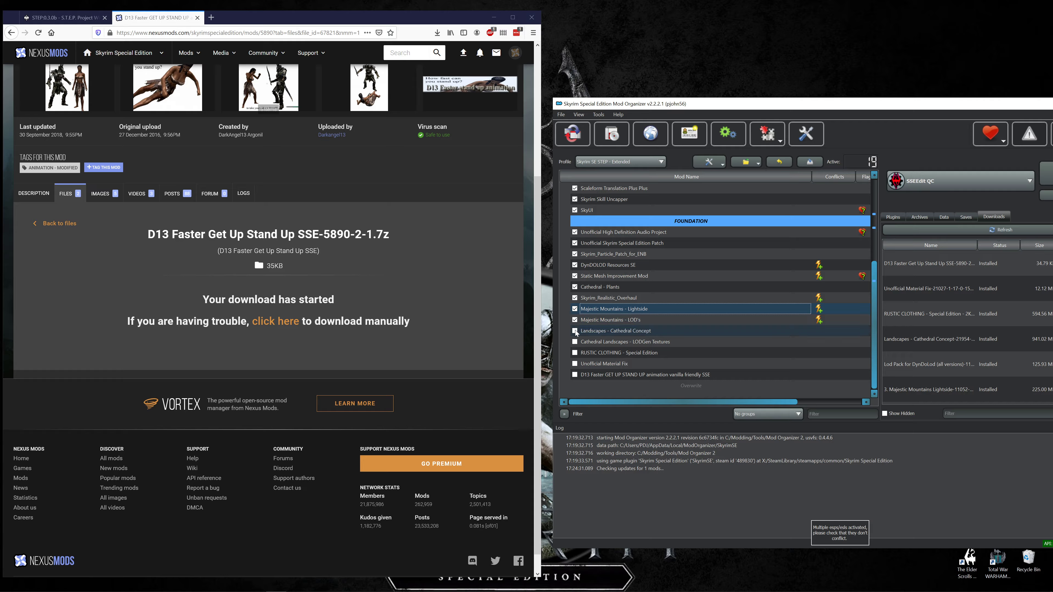
{"action": "left_click", "coordinate": [574, 331]}
{"action": "left_click", "coordinate": [574, 341]}
{"action": "left_click", "coordinate": [574, 352]}
{"action": "left_click", "coordinate": [574, 364]}
{"action": "left_click", "coordinate": [575, 375]}
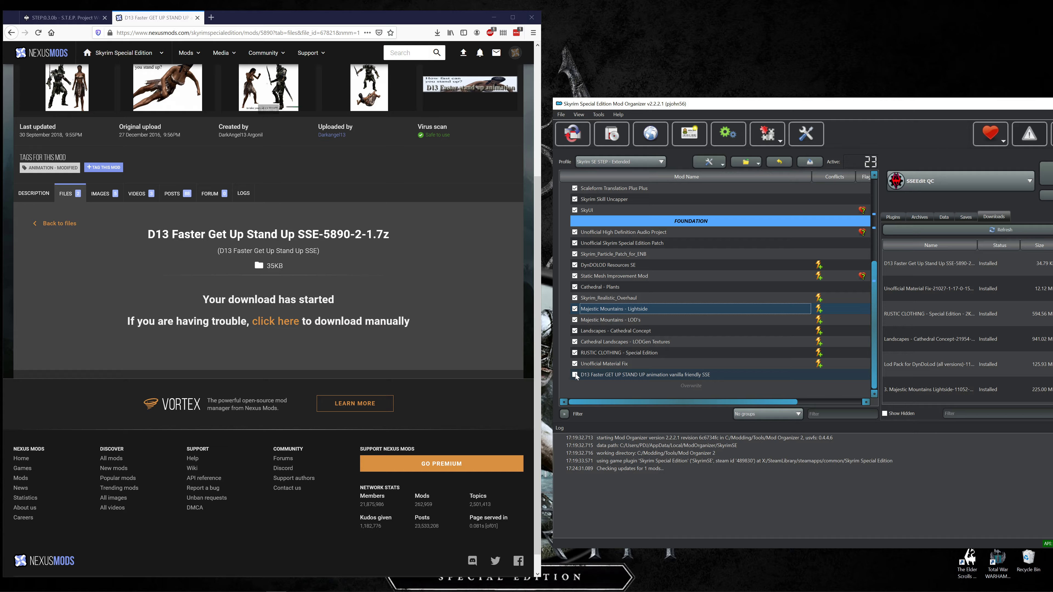
{"action": "left_click", "coordinate": [649, 364]}
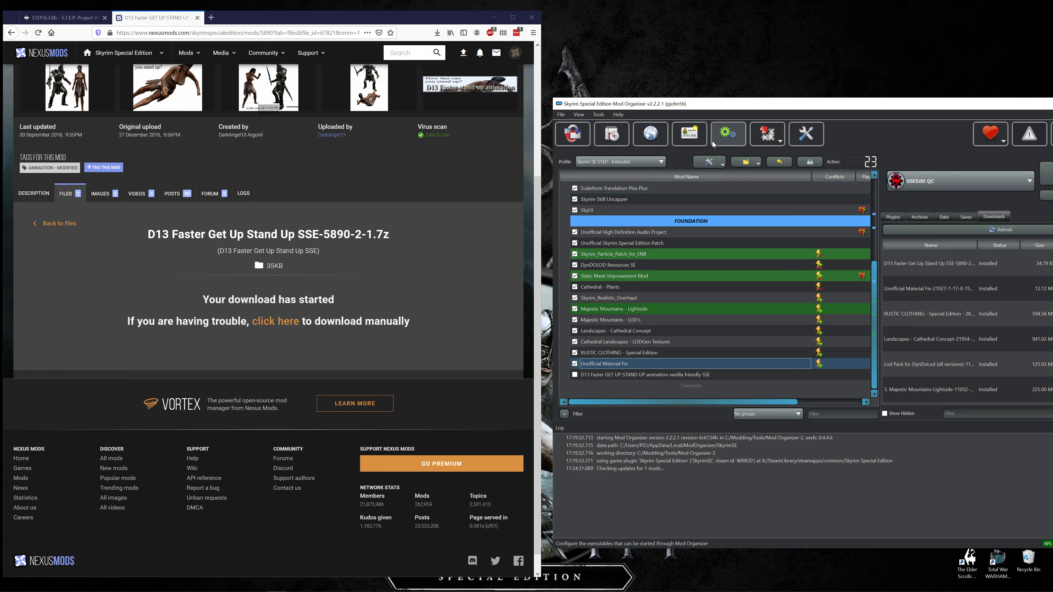
Create a separator named "AUDIOVISUAL - ANIMATIONS & EFFECTS" from the guide's heading and place it above the D13 Faster GET UP STAND UP mod.
{"action": "left_click", "coordinate": [197, 17]}
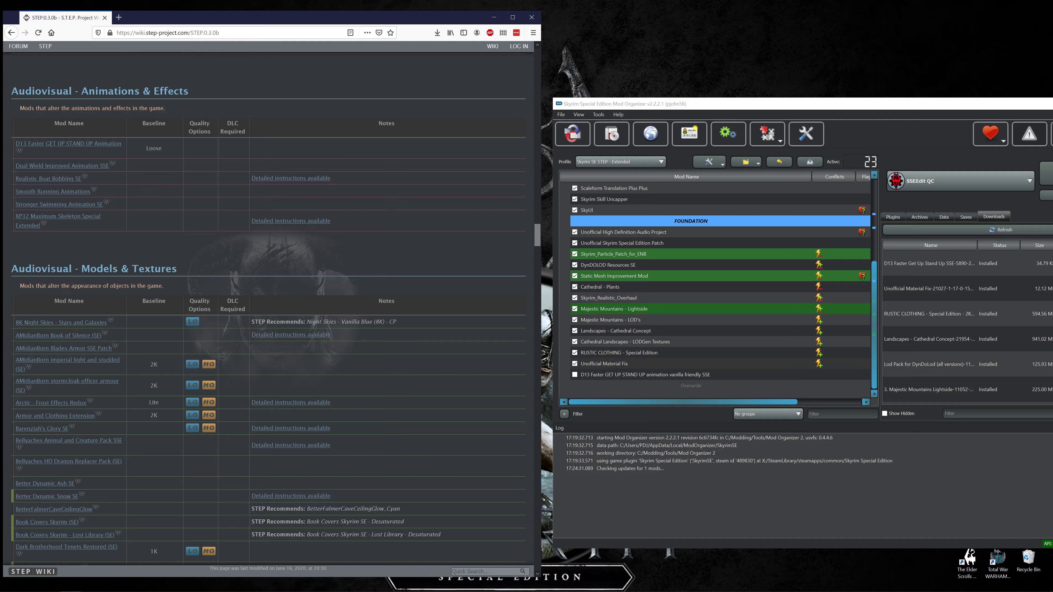
{"action": "left_click_drag", "start_coordinate": [9, 90], "coordinate": [216, 86]}
{"action": "key", "text": "ctrl+c"}
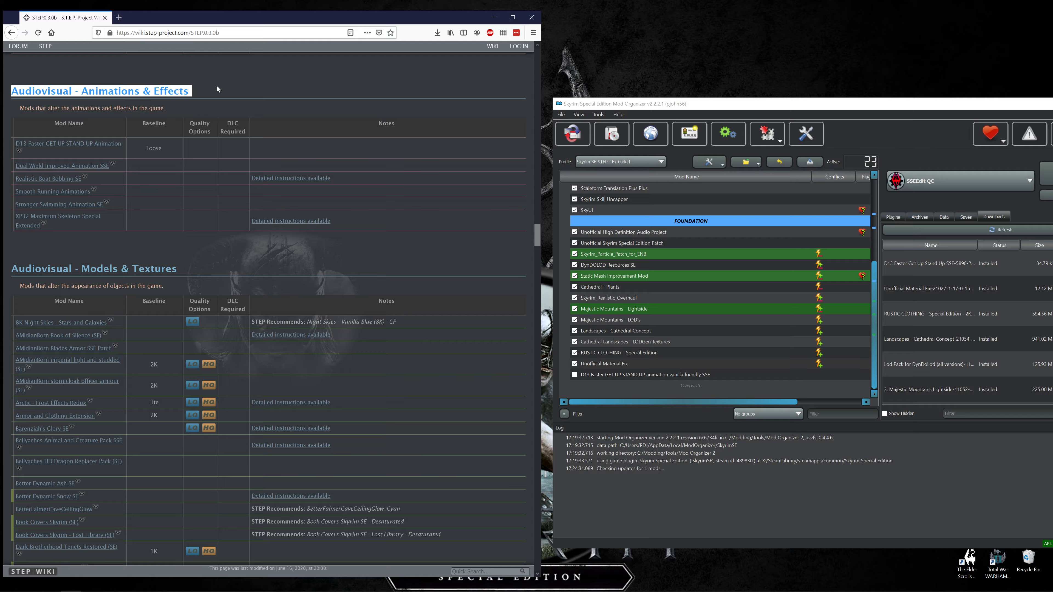
{"action": "left_click", "coordinate": [709, 162]}
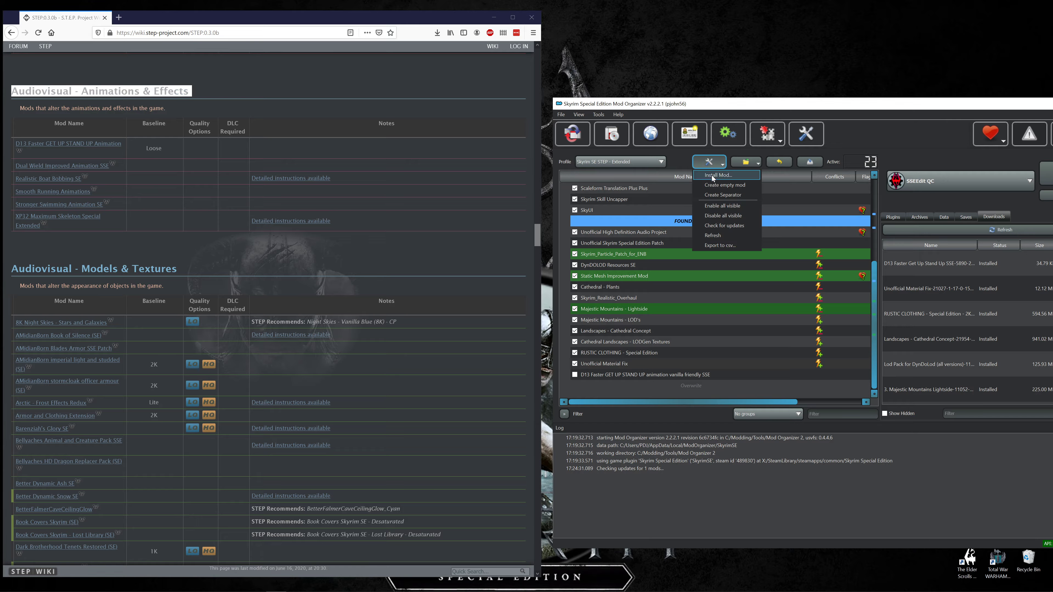
{"action": "left_click", "coordinate": [714, 194]}
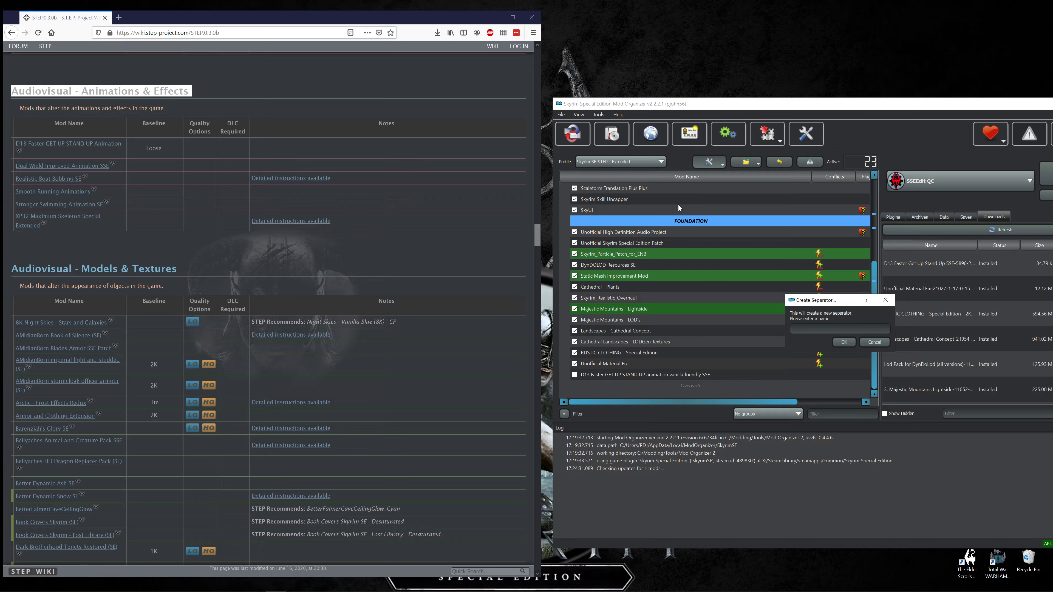
{"action": "key", "text": "ctrl+v"}
{"action": "type", "text": "UDIOVISUAL"}
{"action": "key", "text": "Delete"}
{"action": "key", "text": "Delete"}
{"action": "key", "text": "Delete"}
{"action": "key", "text": "Delete"}
{"action": "key", "text": "Delete"}
{"action": "key", "text": "Delete"}
{"action": "key", "text": "Delete"}
{"action": "key", "text": "Delete"}
{"action": "key", "text": "Delete"}
{"action": "key", "text": "Delete"}
{"action": "key", "text": "Delete"}
{"action": "key", "text": "Delete"}
{"action": "key", "text": "Delete"}
{"action": "type", "text": "ANIMATIONS"}
{"action": "key", "text": "Delete"}
{"action": "key", "text": "Delete"}
{"action": "key", "text": "Delete"}
{"action": "key", "text": "Delete"}
{"action": "key", "text": "Delete"}
{"action": "key", "text": "Delete"}
{"action": "key", "text": "Delete"}
{"action": "key", "text": "Delete"}
{"action": "key", "text": "Delete"}
{"action": "key", "text": "Delete"}
{"action": "type", "text": "EFFECTS"}
{"action": "left_click", "coordinate": [843, 342]}
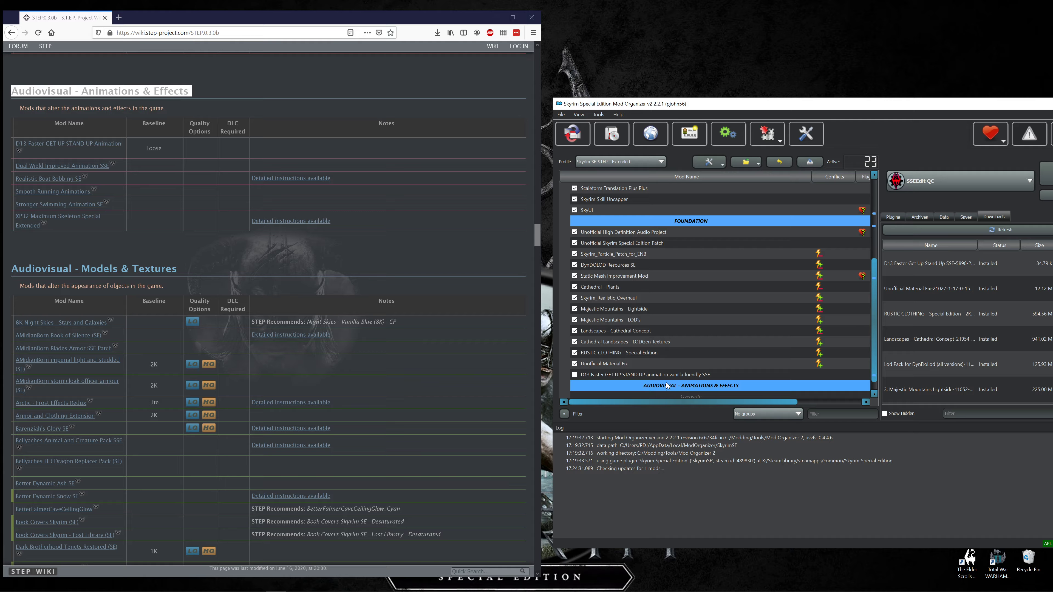
{"action": "scroll", "coordinate": [661, 382], "scroll_direction": "down", "scroll_amount": 1}
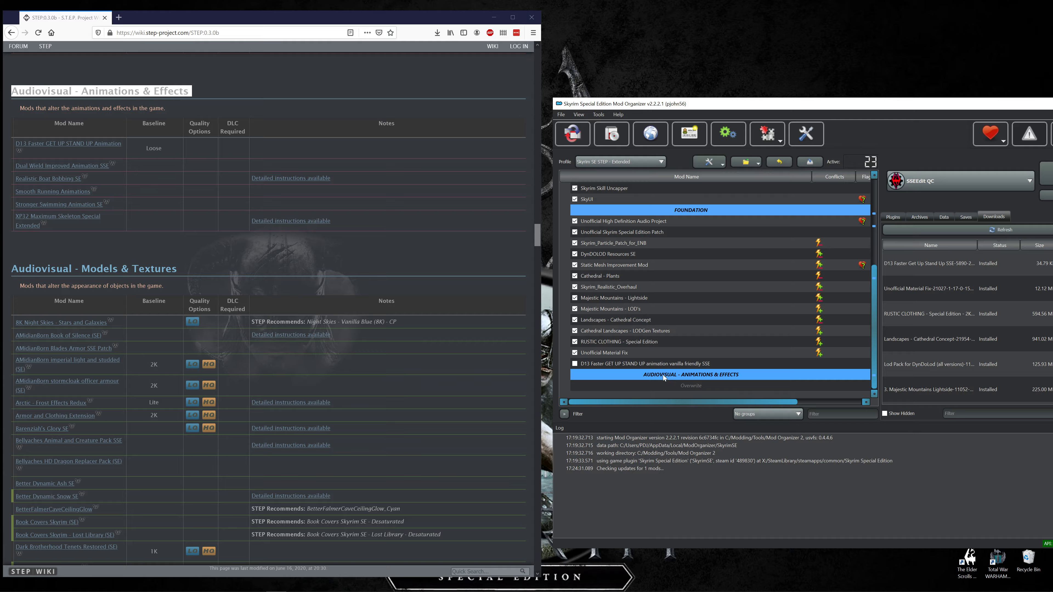
{"action": "left_click_drag", "start_coordinate": [662, 375], "coordinate": [658, 358]}
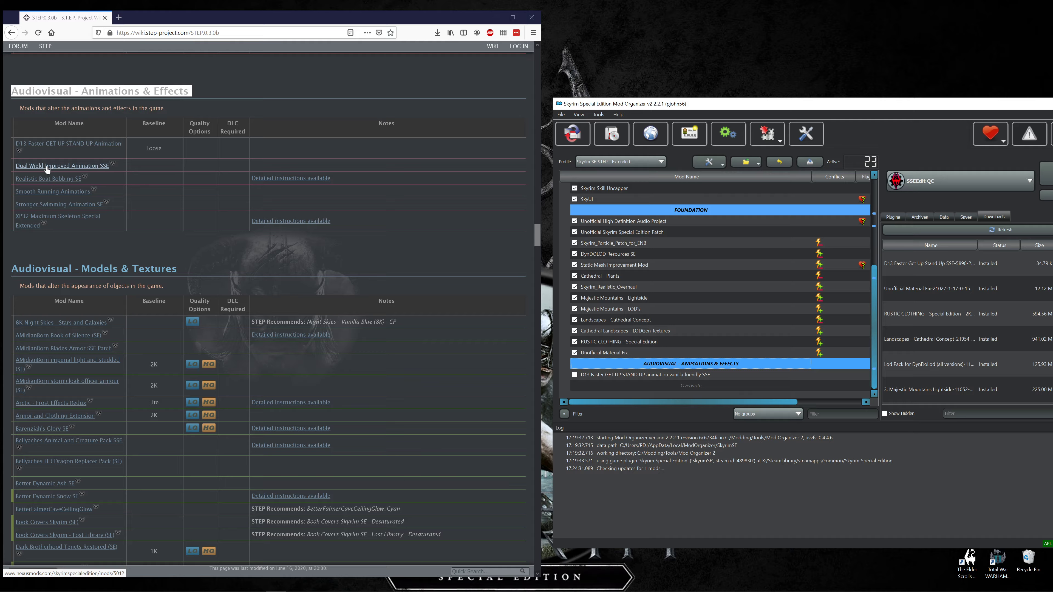
Open the detailed instructions for Realistic Boat Bobbing SE and the files page of Dual Wield Improved Animation SSE from the guide.
{"action": "middle_click", "coordinate": [288, 183]}
{"action": "middle_click", "coordinate": [78, 166]}
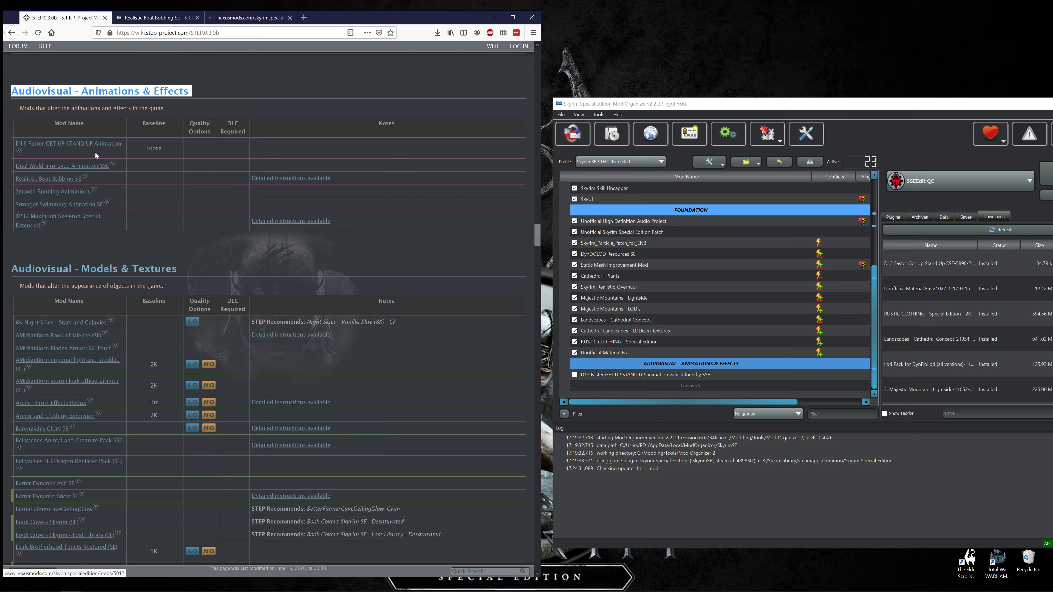
{"action": "left_click", "coordinate": [250, 18]}
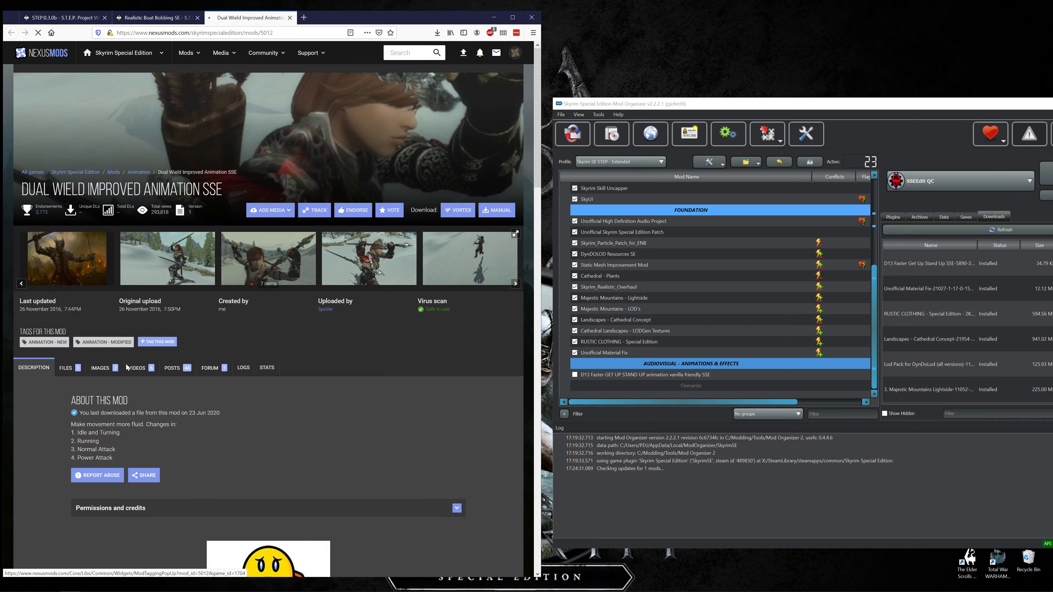
{"action": "left_click", "coordinate": [65, 368]}
{"action": "left_click", "coordinate": [160, 18]}
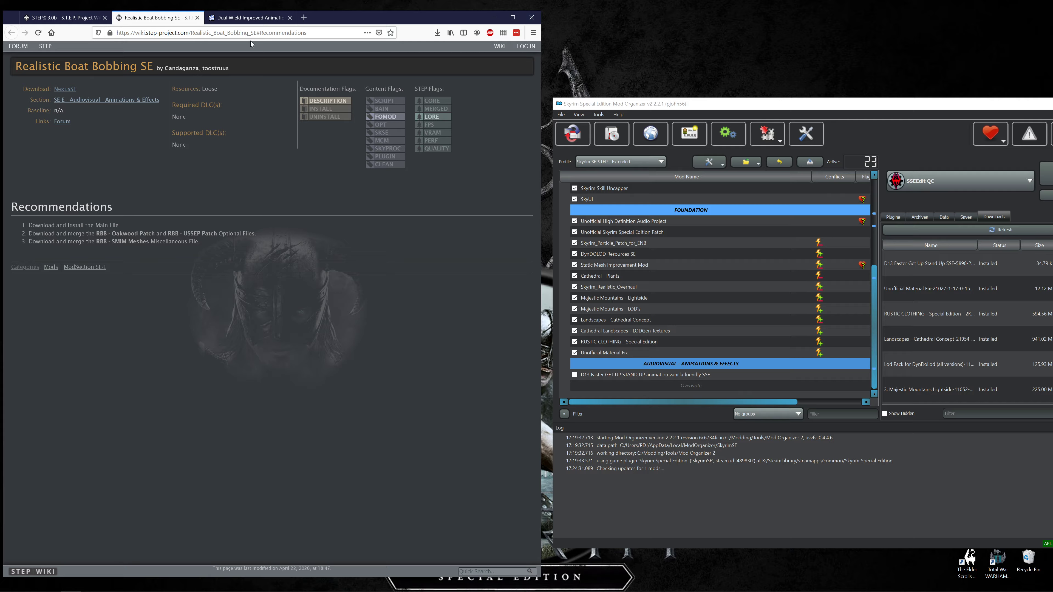
{"action": "left_click", "coordinate": [248, 18]}
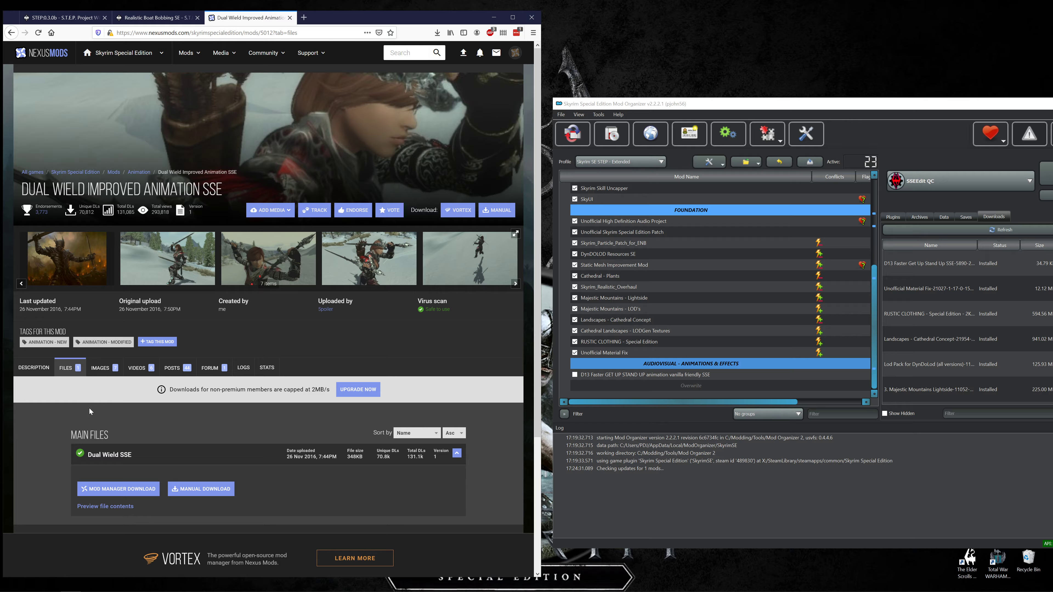
Download the main file "Dual Wield SSE" to the mod manager with slow download and install it in Mod Organizer.
{"action": "left_click", "coordinate": [110, 492]}
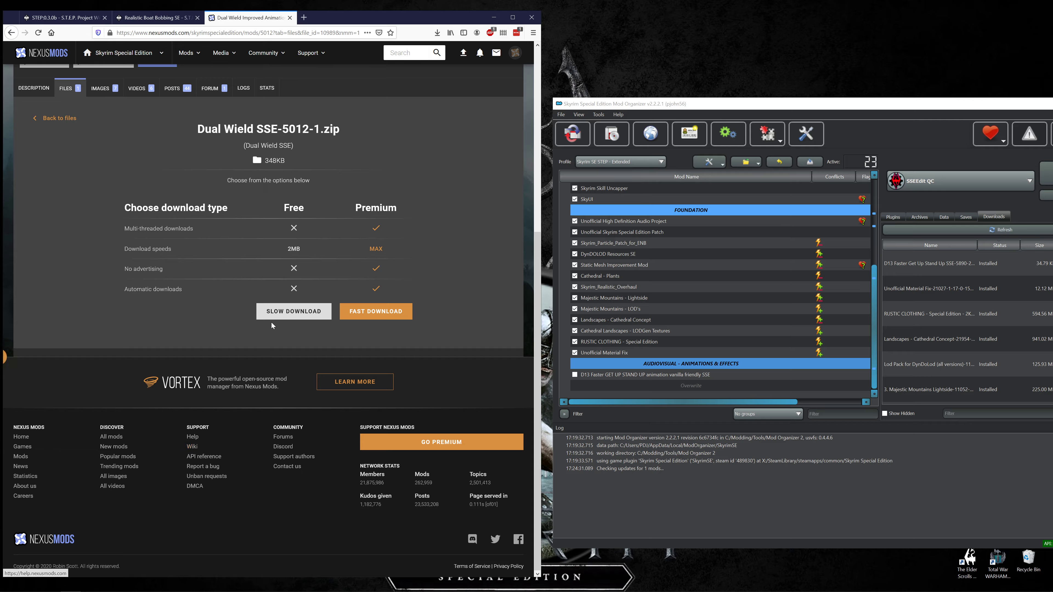
{"action": "left_click", "coordinate": [277, 314]}
{"action": "left_click", "coordinate": [153, 17]}
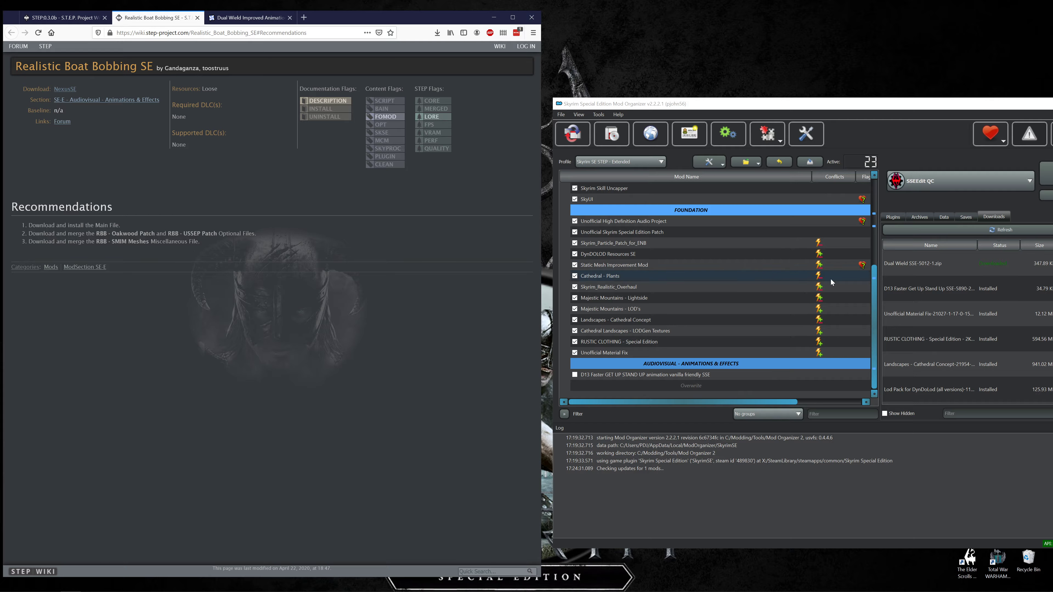
{"action": "right_click", "coordinate": [925, 266]}
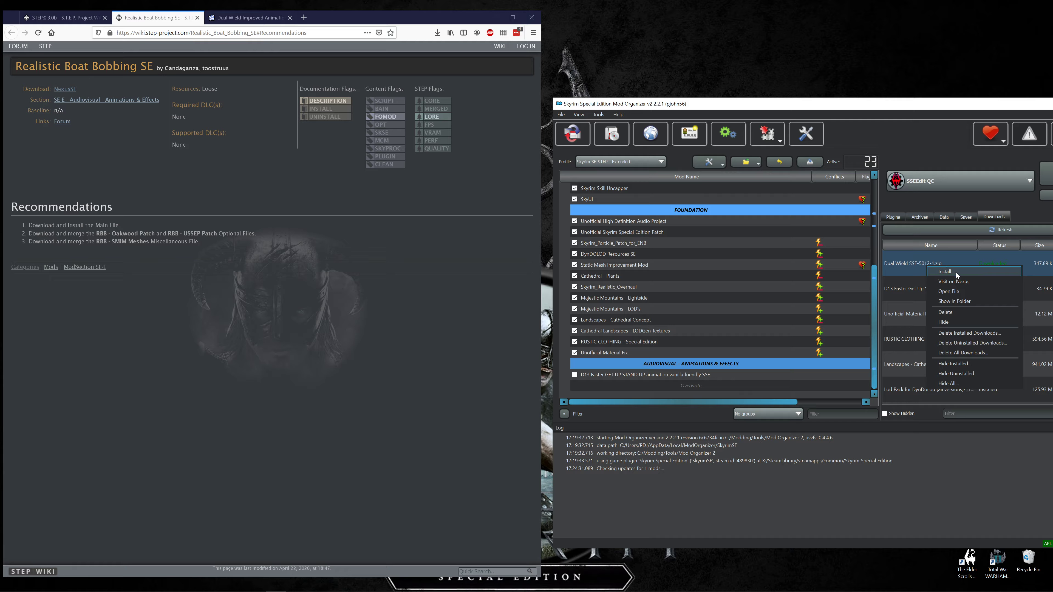
{"action": "left_click", "coordinate": [955, 273]}
{"action": "left_click", "coordinate": [898, 338]}
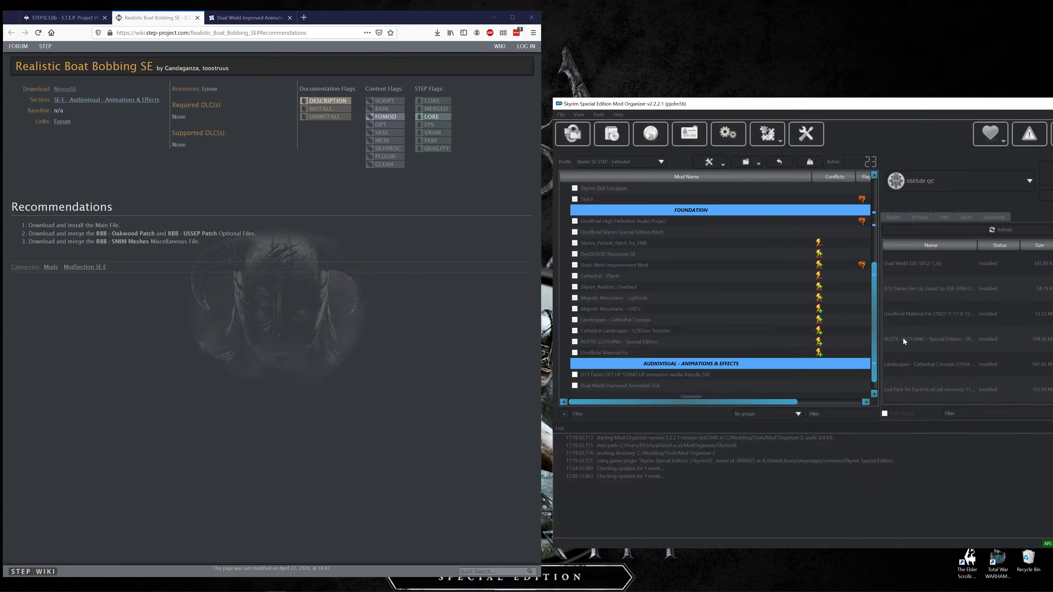
Check the Dual Wield Improved Animation SSE files list and the Realistic Boat Bobbing SE recommendations, and close the recommendations page.
{"action": "left_click", "coordinate": [231, 21]}
{"action": "key", "text": "alt+Left"}
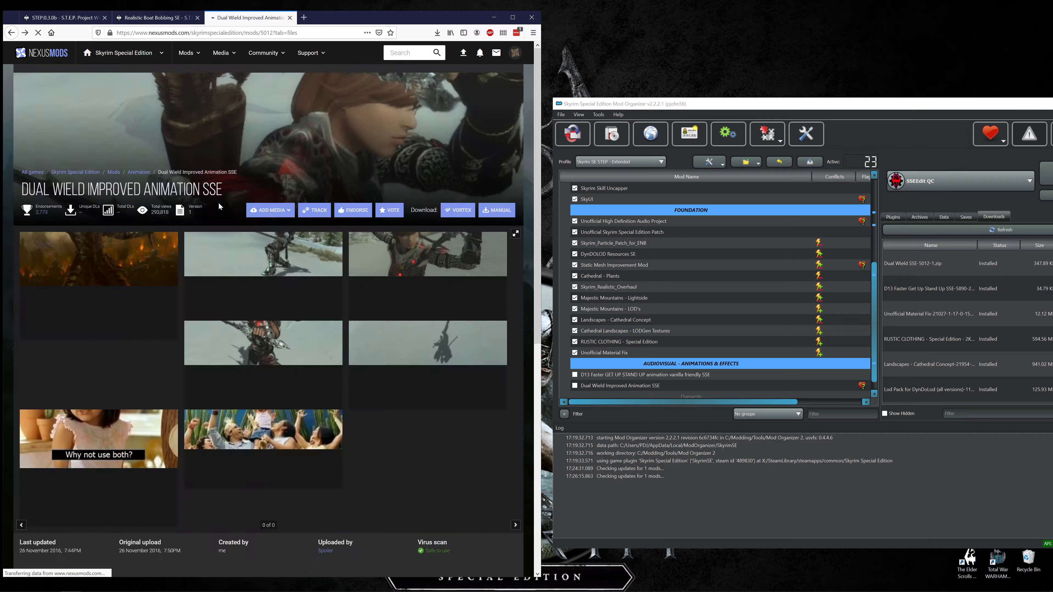
{"action": "scroll", "coordinate": [198, 263], "scroll_direction": "down", "scroll_amount": 4}
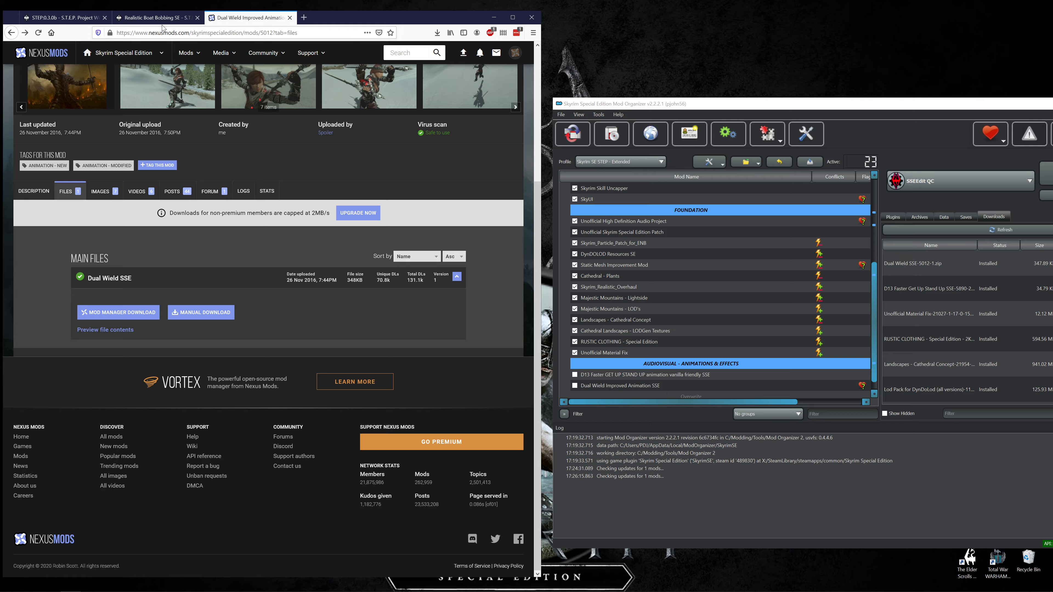
{"action": "left_click", "coordinate": [165, 16]}
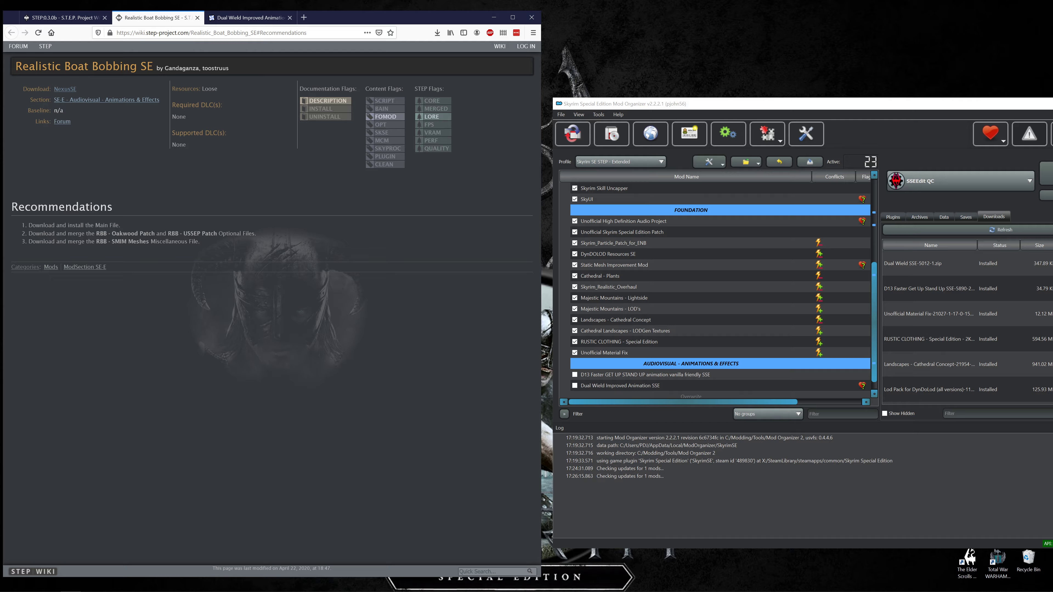
{"action": "left_click", "coordinate": [198, 18]}
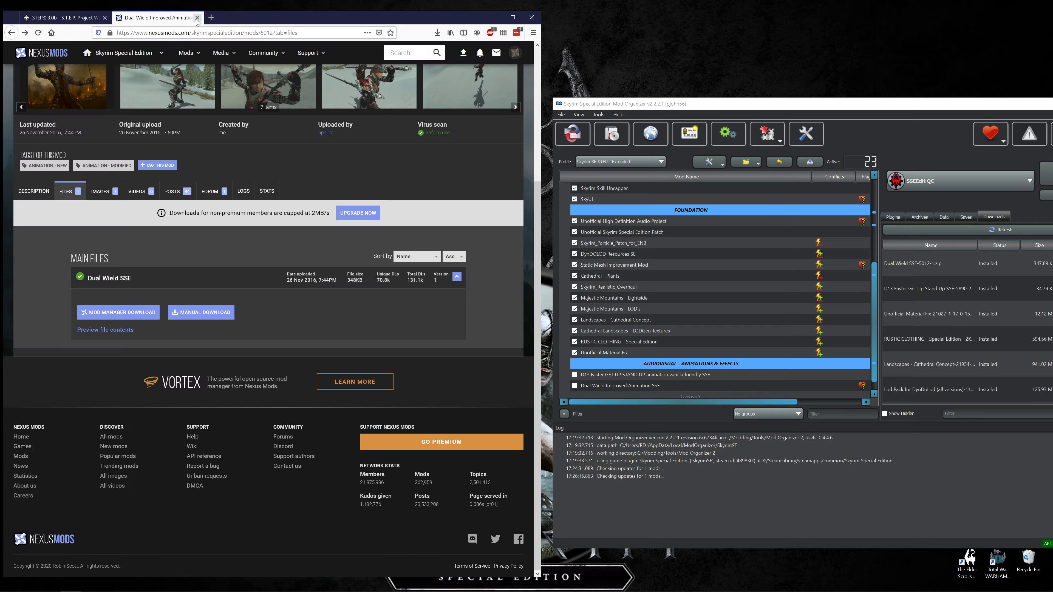
Close the Dual Wield page and open the Realistic Boat Bobbing SE detailed instructions and mod files page from the guide.
{"action": "left_click", "coordinate": [70, 19]}
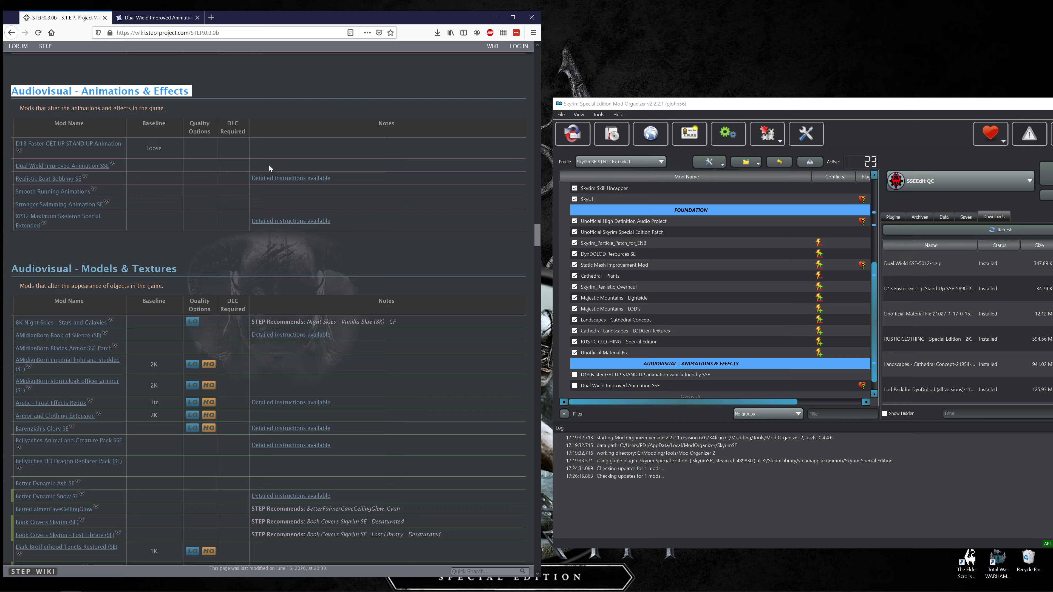
{"action": "middle_click", "coordinate": [71, 174]}
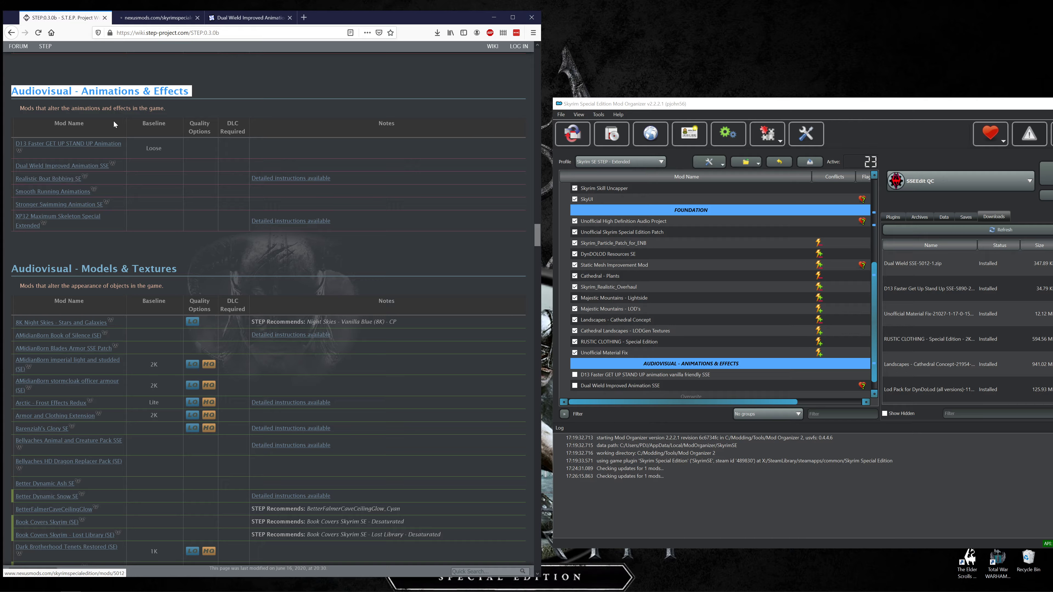
{"action": "left_click", "coordinate": [290, 17]}
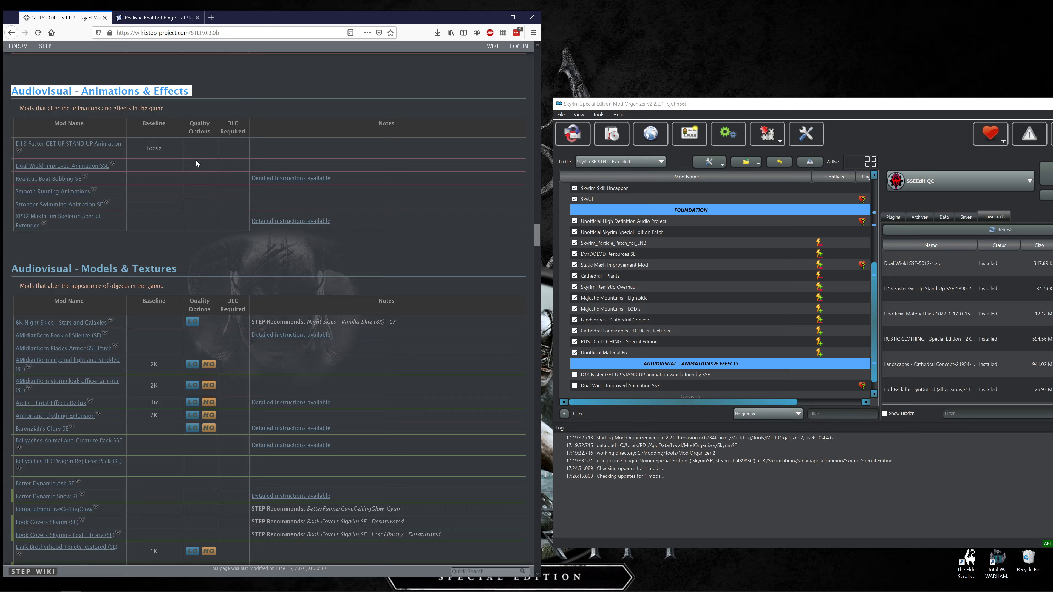
{"action": "left_click", "coordinate": [267, 179]}
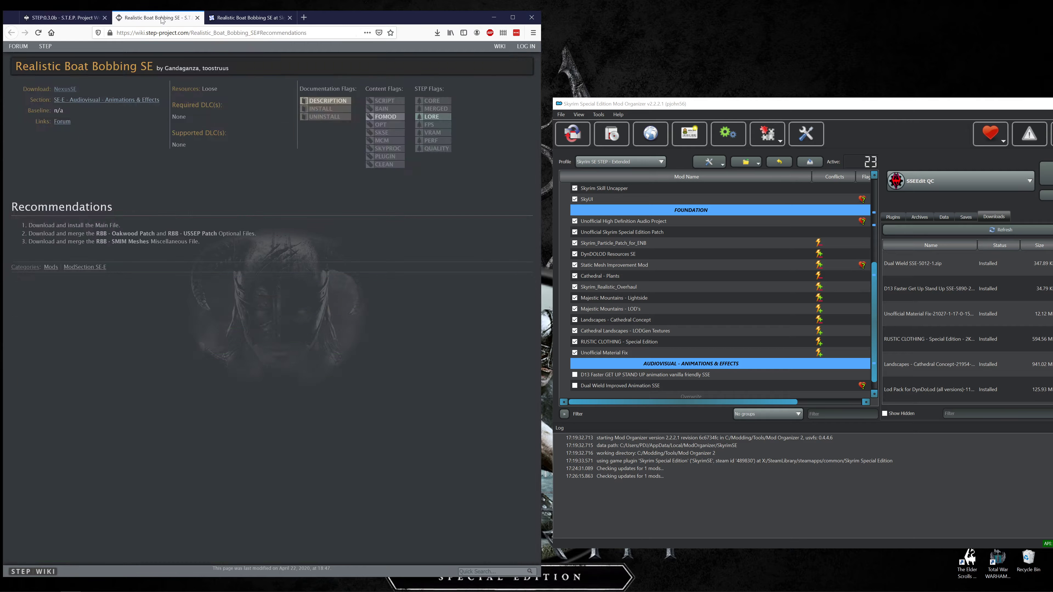
{"action": "left_click", "coordinate": [257, 18]}
{"action": "left_click", "coordinate": [70, 365]}
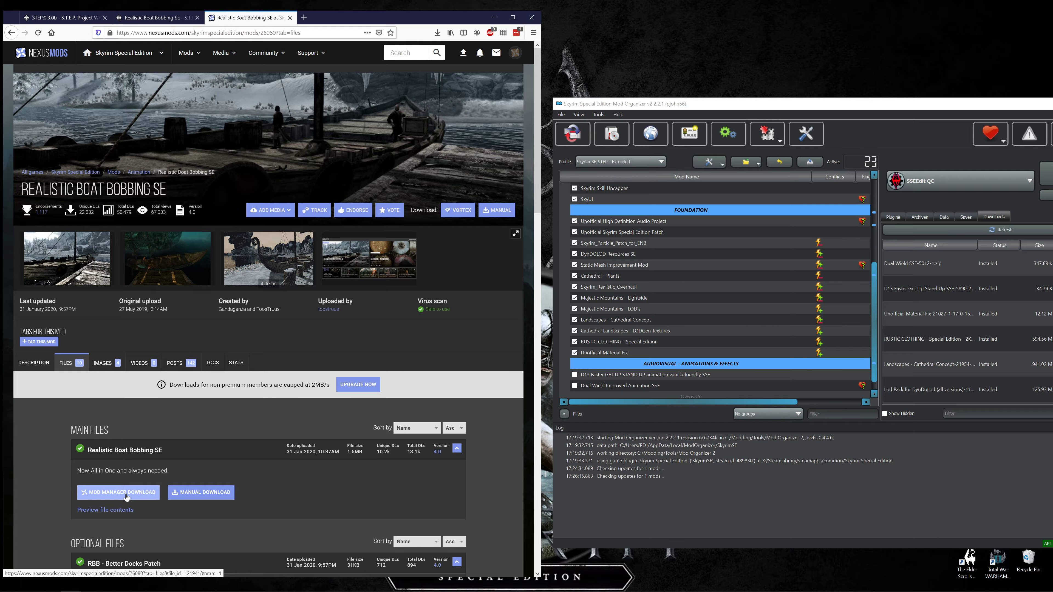
Open the mod manager download pages for the Realistic Boat Bobbing SE main file, RBB - Oakwood Patch and RBB - USSEP Patch.
{"action": "left_click", "coordinate": [125, 493]}
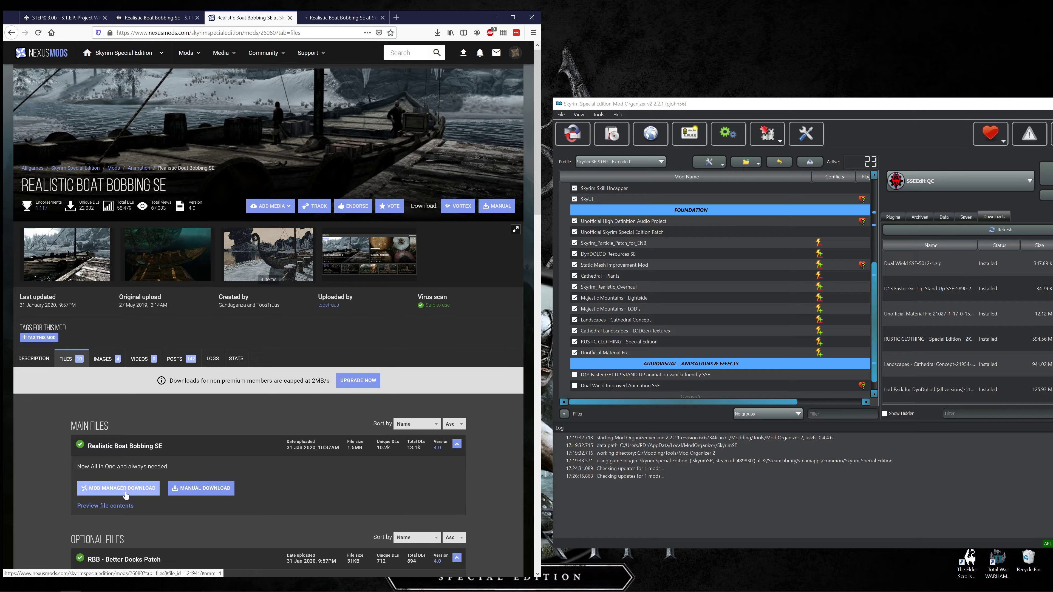
{"action": "scroll", "coordinate": [125, 488], "scroll_direction": "down", "scroll_amount": 4}
{"action": "scroll", "coordinate": [132, 445], "scroll_direction": "down", "scroll_amount": 5}
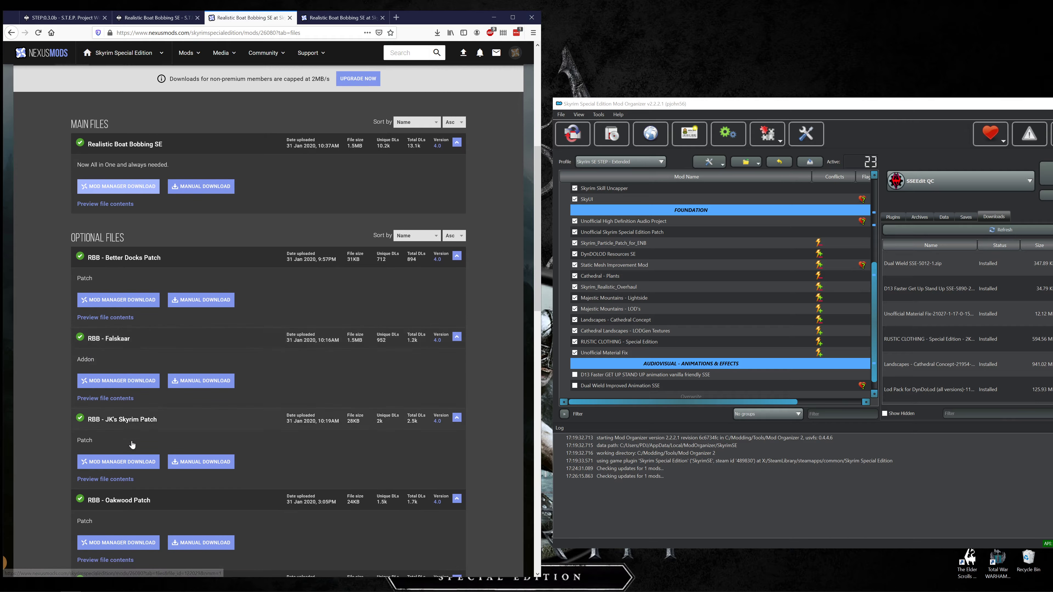
{"action": "left_click", "coordinate": [126, 464]}
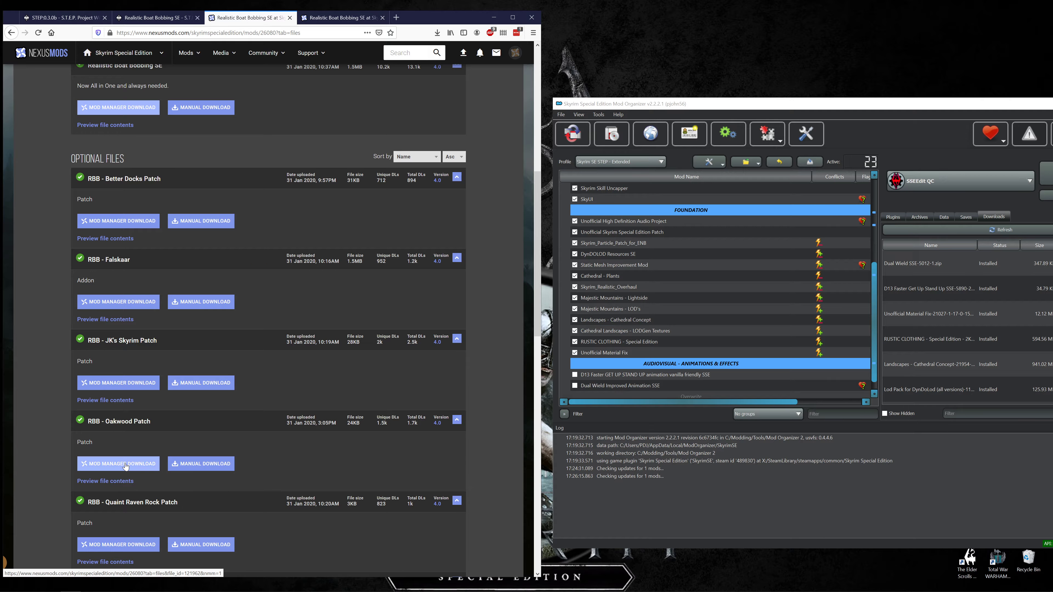
{"action": "scroll", "coordinate": [127, 464], "scroll_direction": "down", "scroll_amount": 2}
{"action": "scroll", "coordinate": [125, 463], "scroll_direction": "down", "scroll_amount": 4}
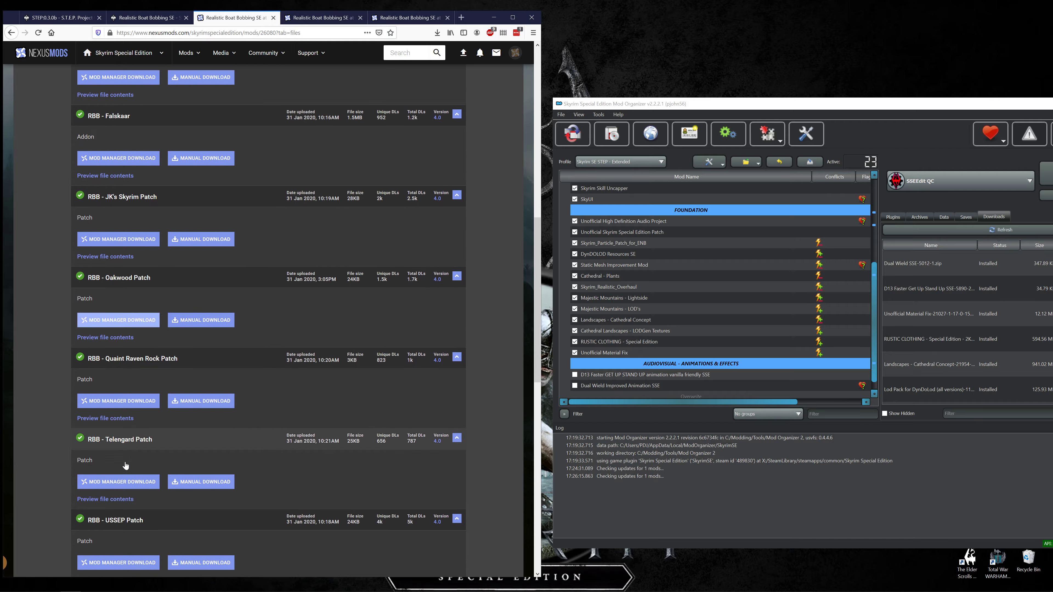
{"action": "left_click", "coordinate": [128, 453]}
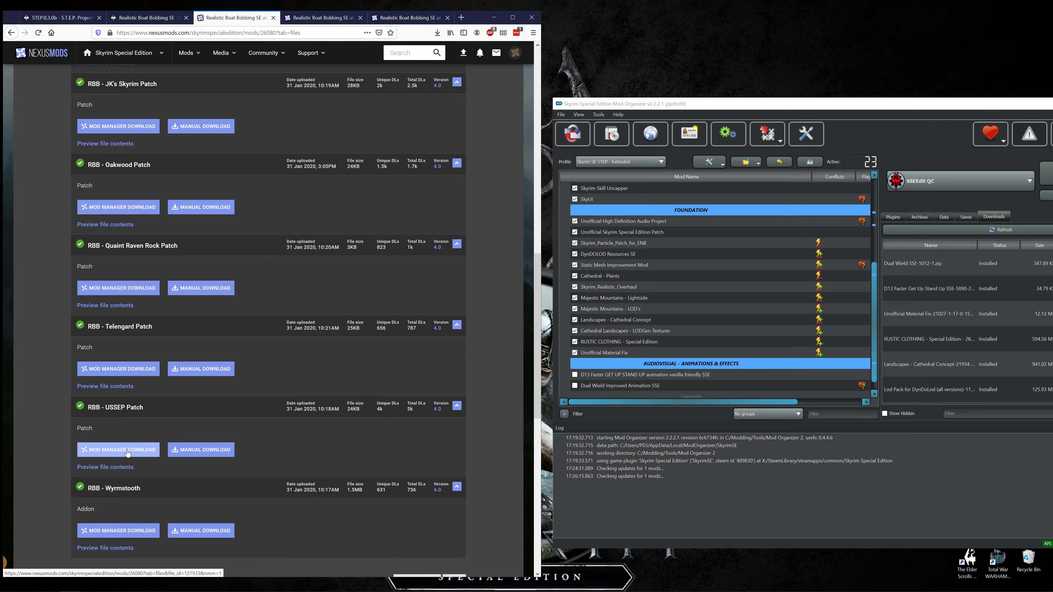
{"action": "scroll", "coordinate": [127, 451], "scroll_direction": "down", "scroll_amount": 5}
{"action": "scroll", "coordinate": [127, 451], "scroll_direction": "down", "scroll_amount": 1}
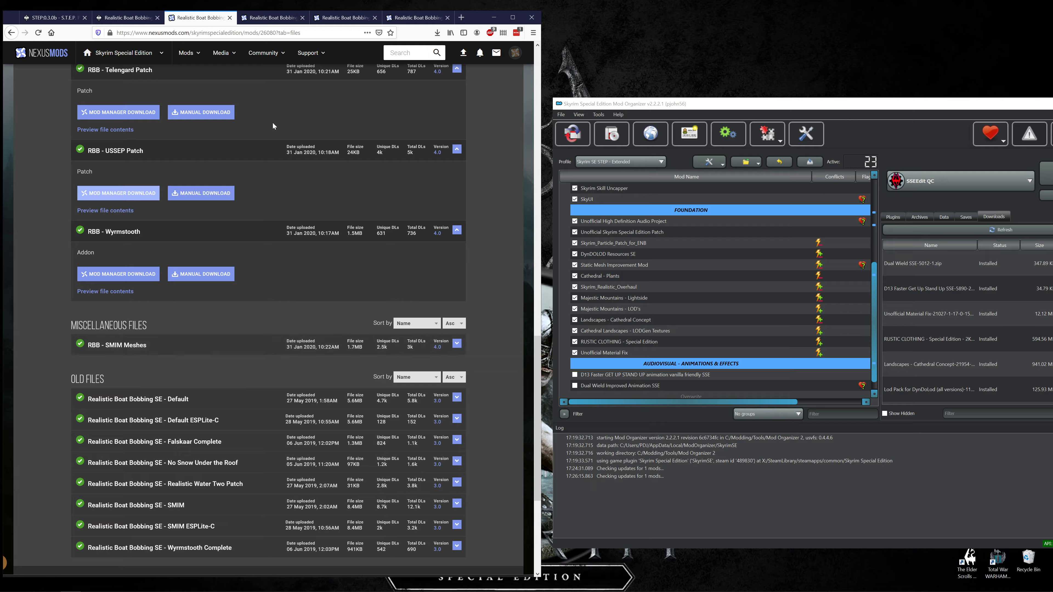
Start slow downloads of the Realistic Boat Bobbing SE main file, the Oakwood Patch and the USSEP Patch.
{"action": "left_click", "coordinate": [270, 18]}
{"action": "left_click", "coordinate": [293, 311]}
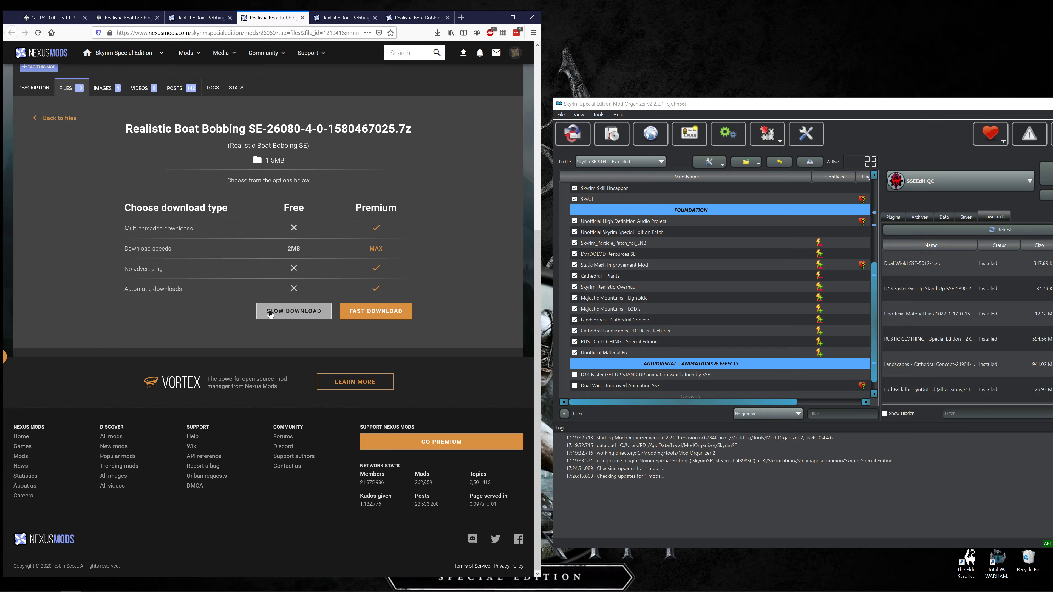
{"action": "left_click", "coordinate": [344, 17]}
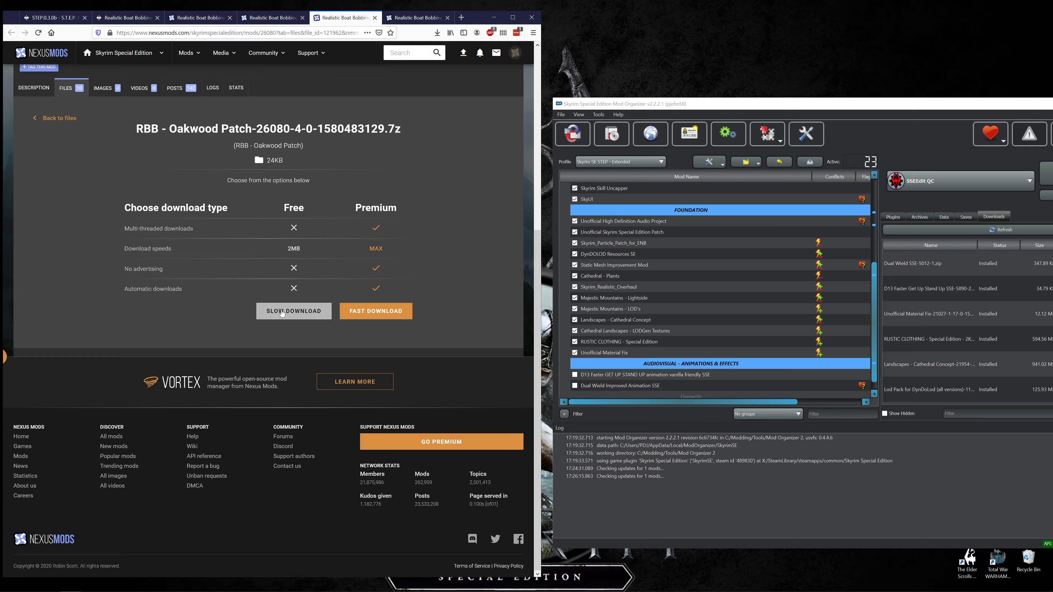
{"action": "left_click", "coordinate": [293, 310]}
{"action": "left_click", "coordinate": [417, 18]}
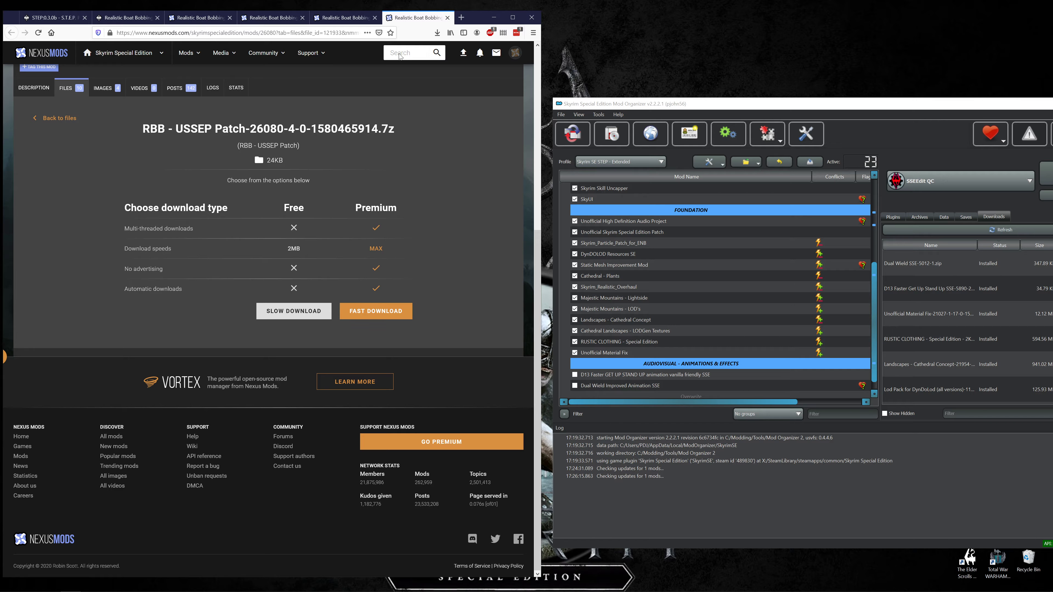
{"action": "left_click", "coordinate": [286, 311]}
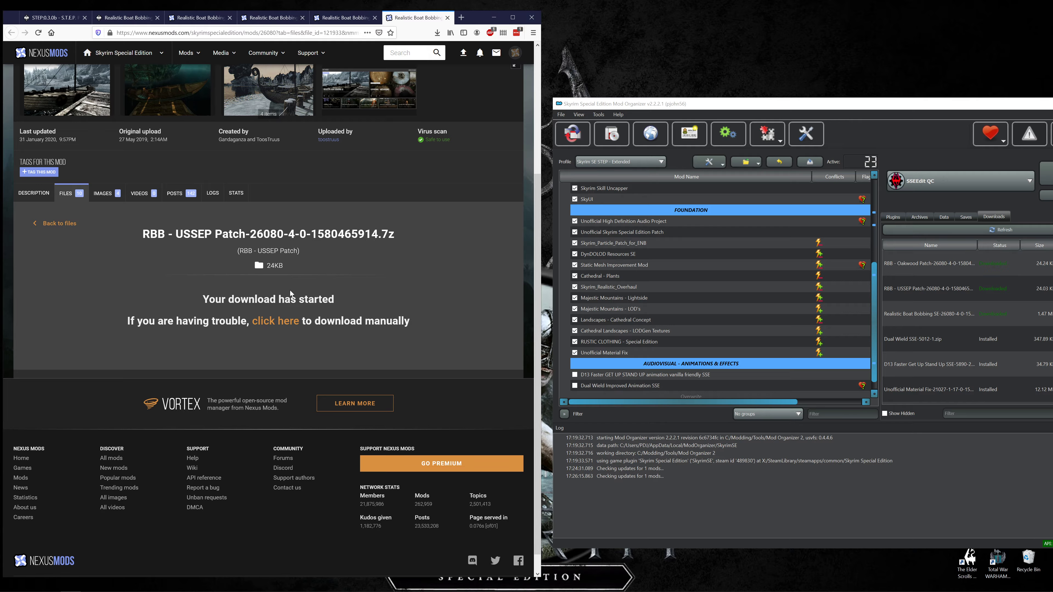
Install the downloaded main file in Mod Organizer under the name Realistic Boat Bobbing SE.
{"action": "right_click", "coordinate": [918, 319]}
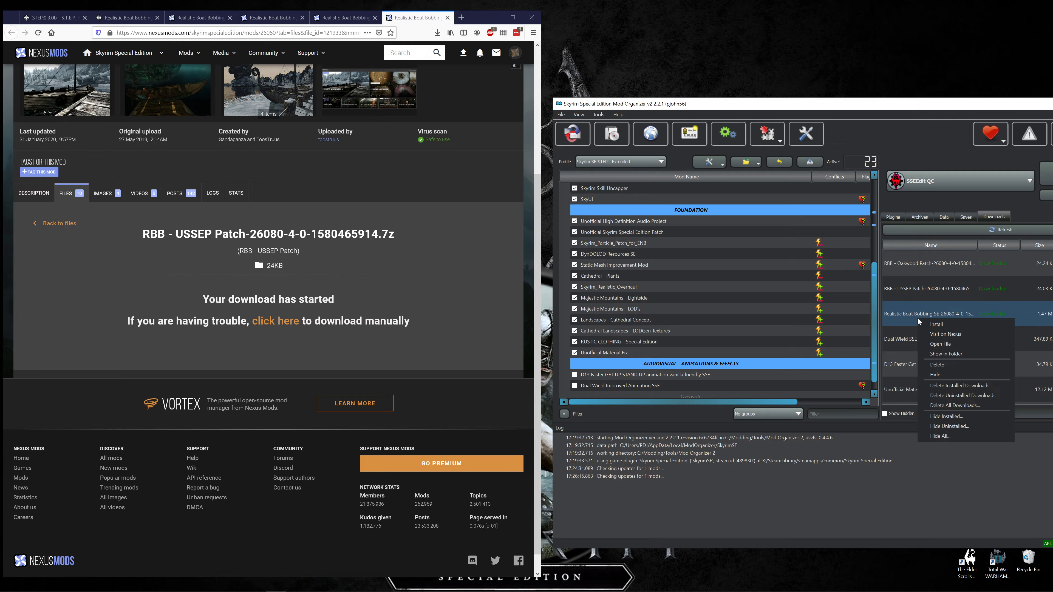
{"action": "left_click", "coordinate": [934, 324]}
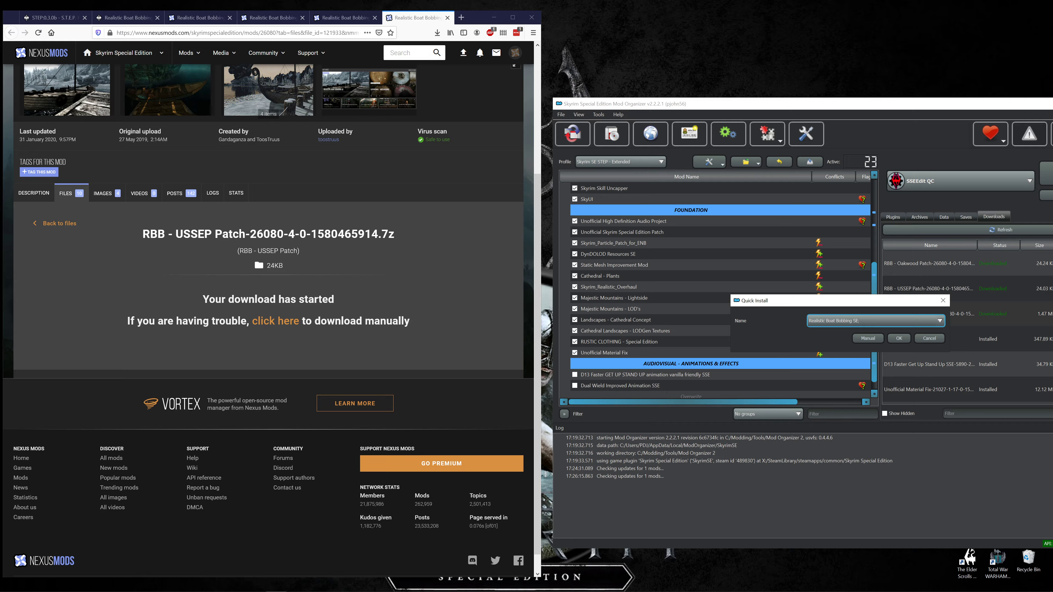
{"action": "left_click", "coordinate": [897, 339]}
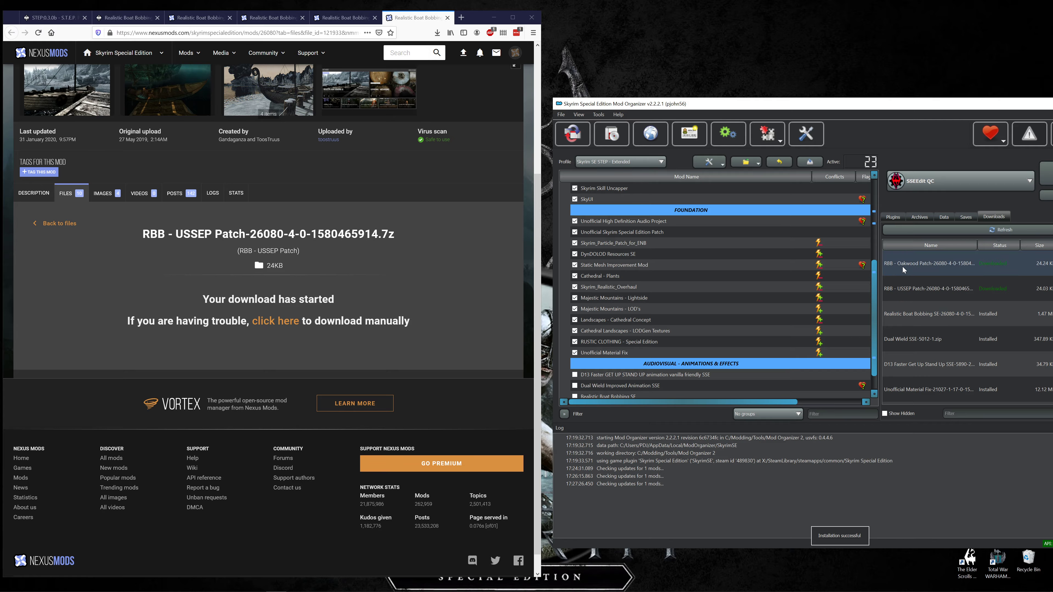
Check the Realistic Boat Bobbing SE recommendations and install the RBB - Oakwood Patch, merging it into the existing mod.
{"action": "right_click", "coordinate": [902, 267]}
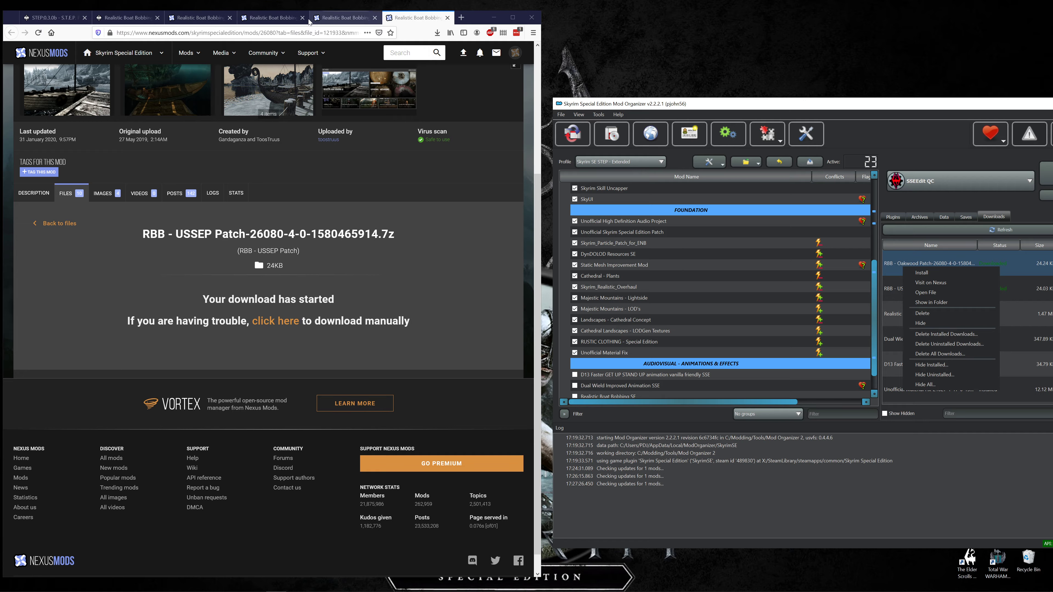
{"action": "left_click", "coordinate": [134, 21]}
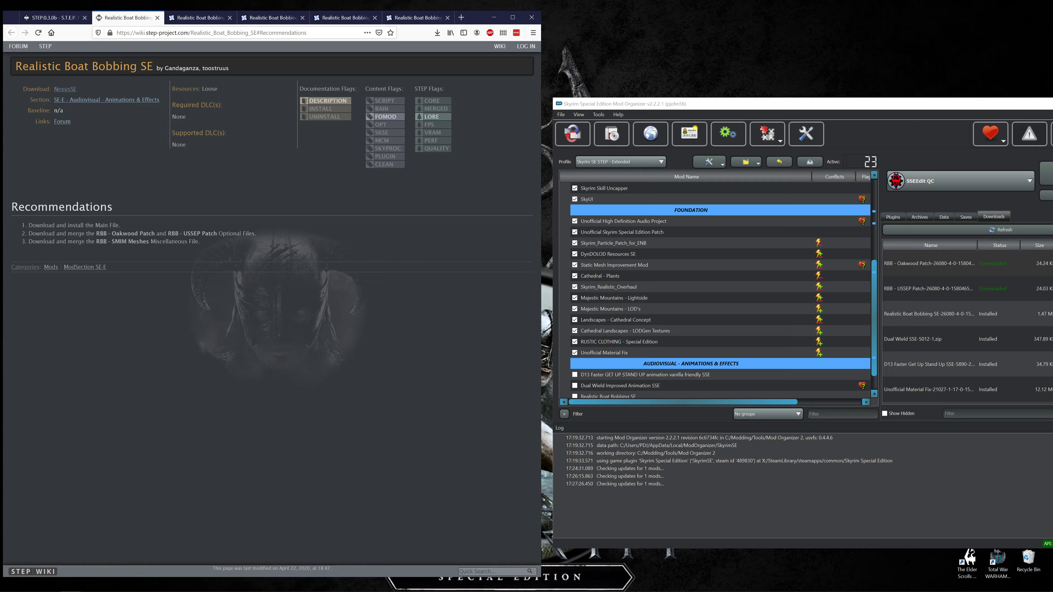
{"action": "left_click", "coordinate": [914, 268]}
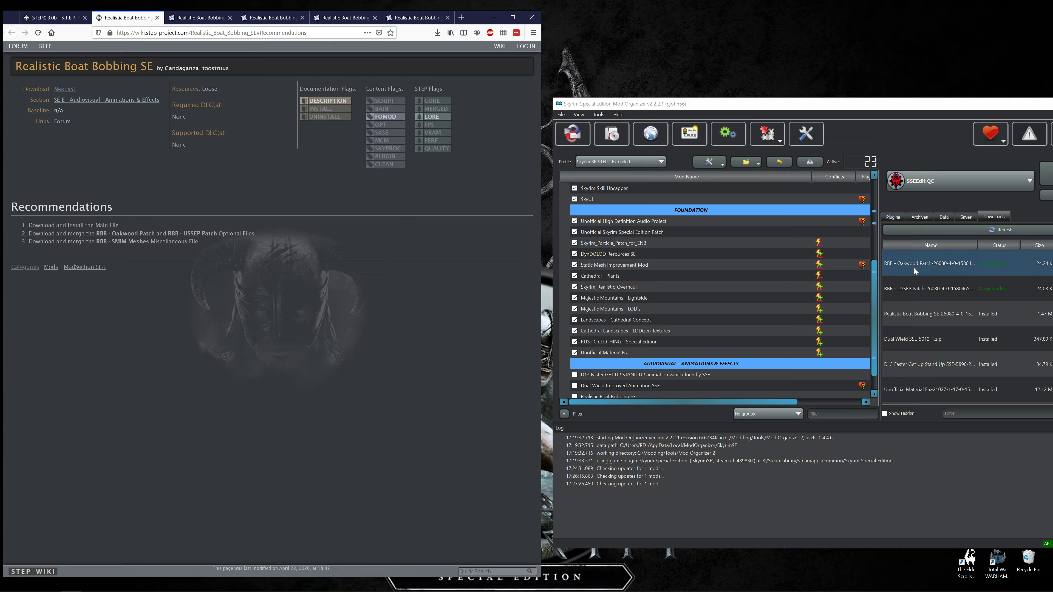
{"action": "right_click", "coordinate": [947, 269]}
{"action": "left_click", "coordinate": [970, 276]}
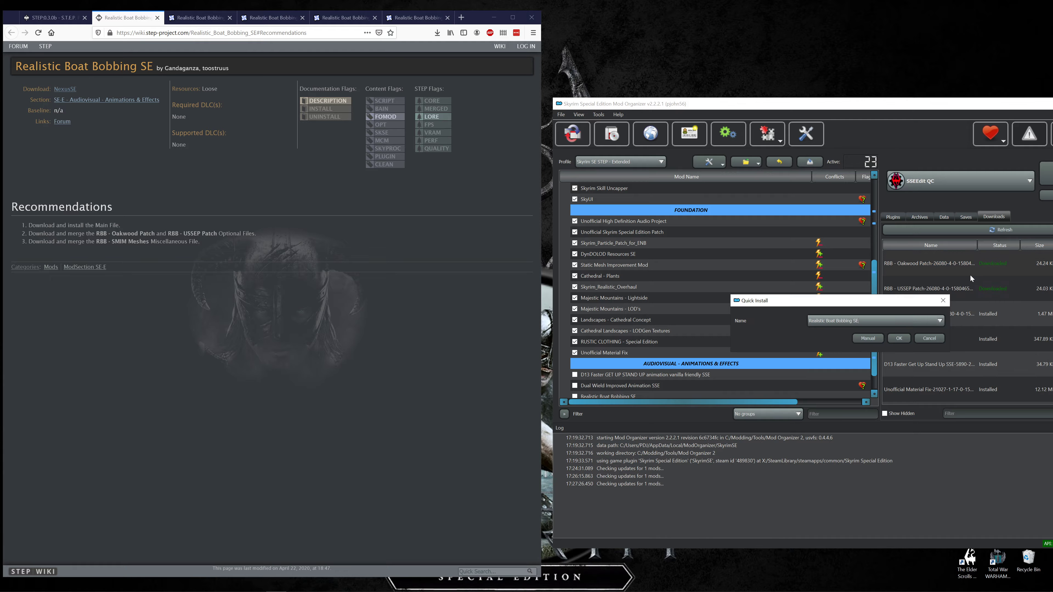
{"action": "left_click", "coordinate": [898, 338]}
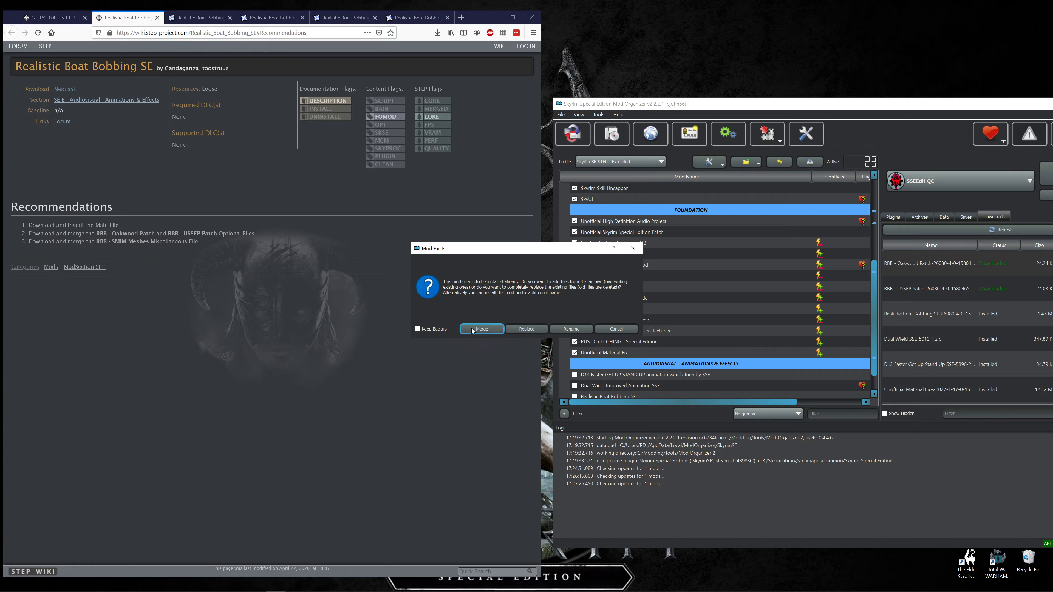
{"action": "left_click", "coordinate": [482, 329]}
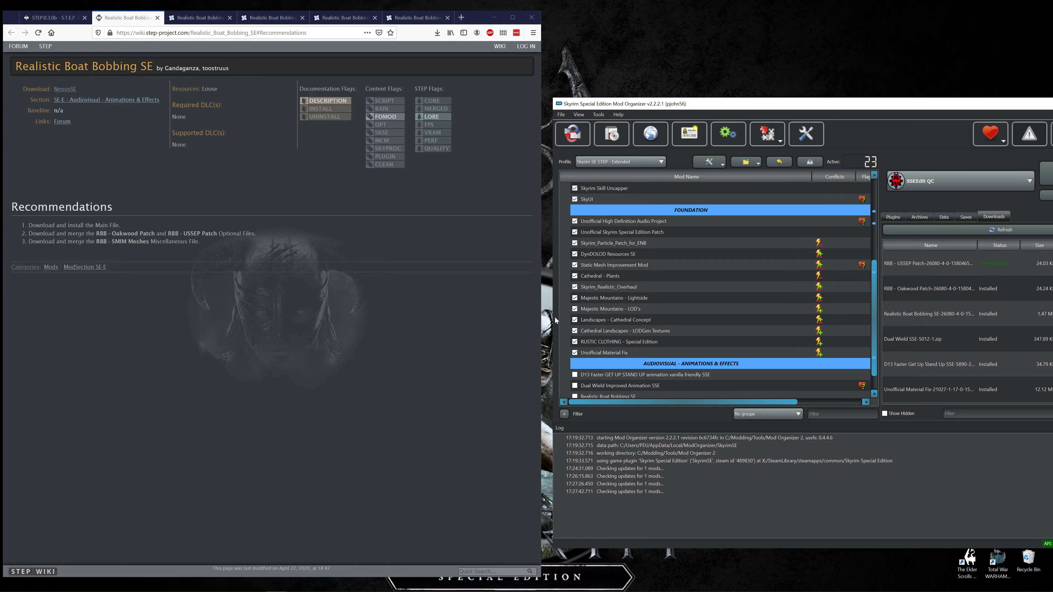
Install the RBB - USSEP Patch download and merge it into Realistic Boat Bobbing SE.
{"action": "right_click", "coordinate": [925, 263]}
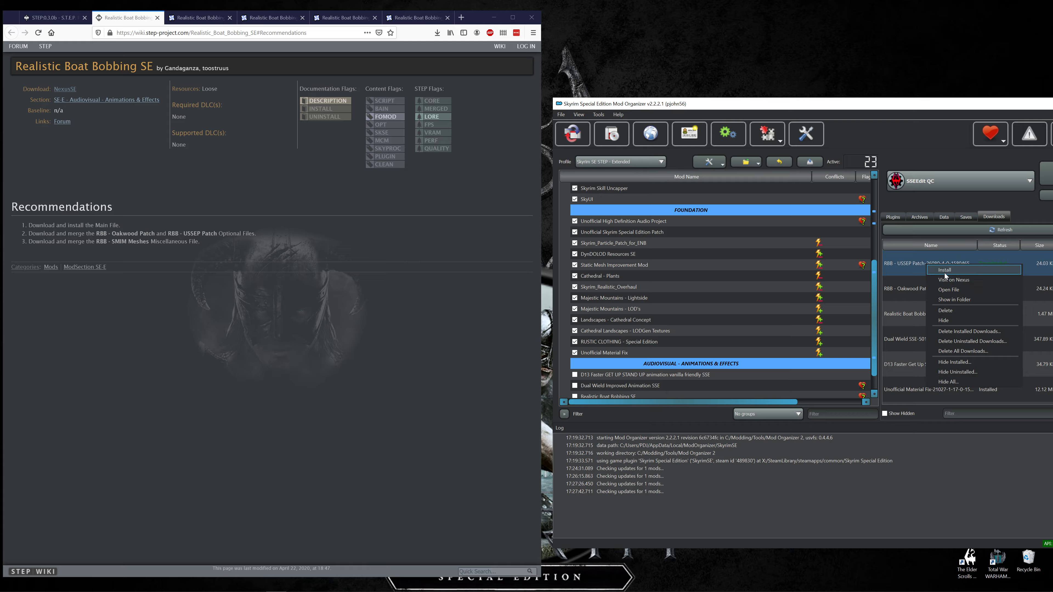
{"action": "left_click", "coordinate": [944, 273]}
{"action": "left_click", "coordinate": [896, 338]}
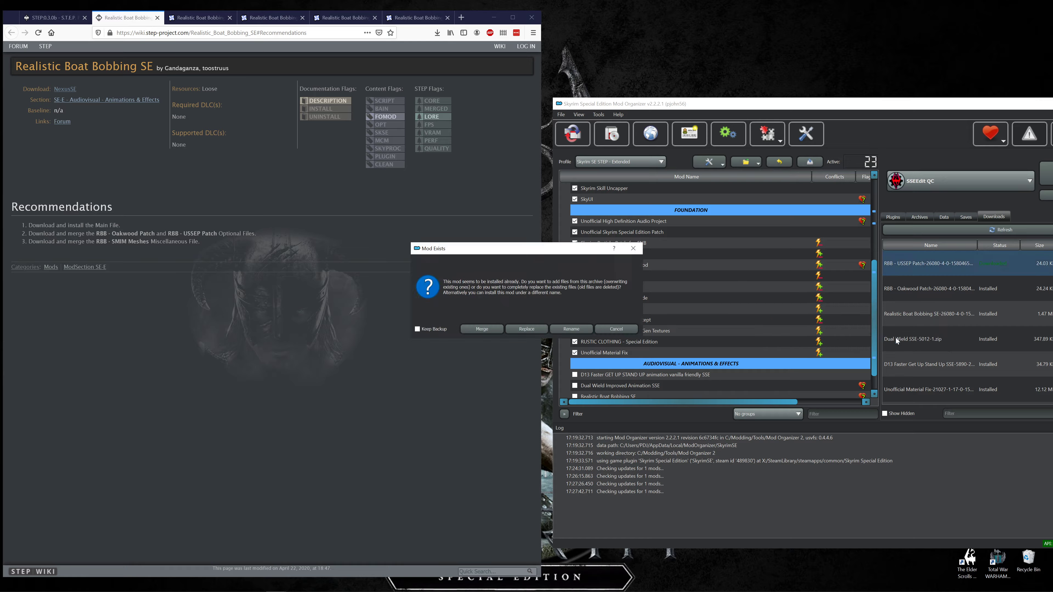
{"action": "left_click", "coordinate": [483, 328]}
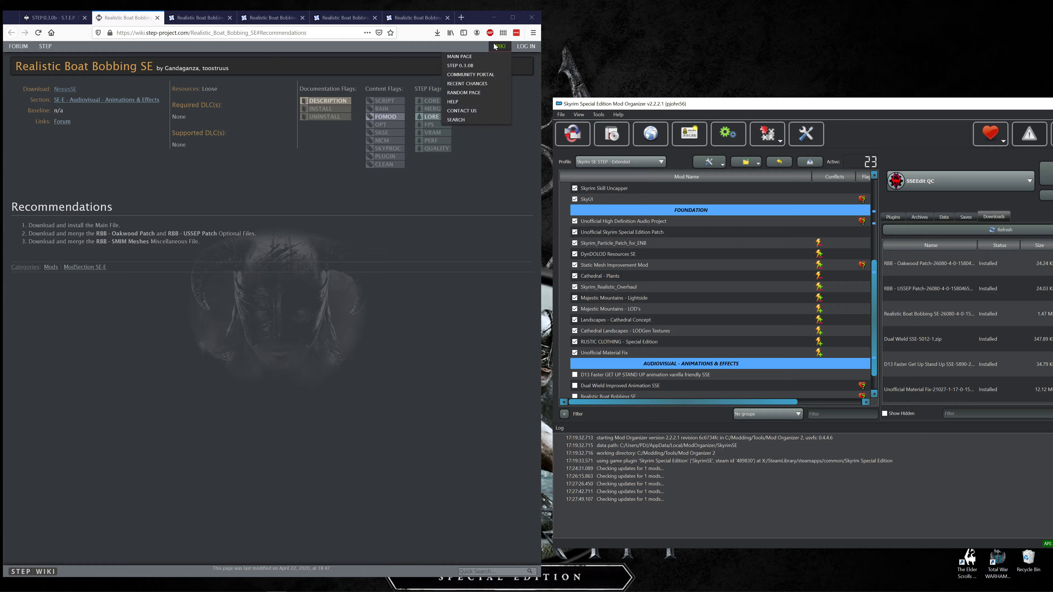
Close the download pages of the USSEP Patch, the Oakwood Patch and the Realistic Boat Bobbing SE main file.
{"action": "left_click", "coordinate": [436, 32]}
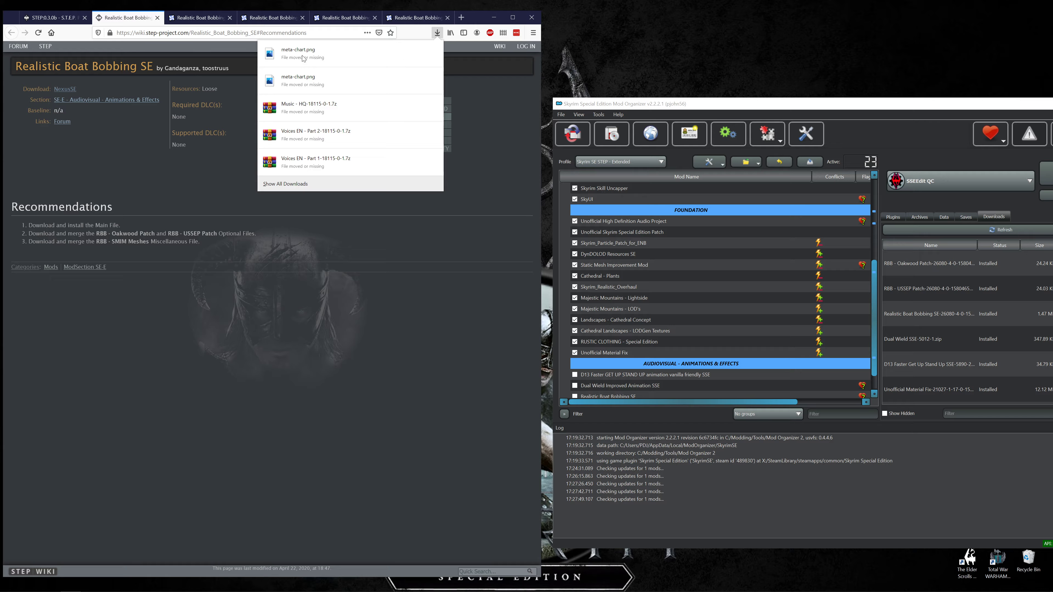
{"action": "left_click", "coordinate": [422, 285]}
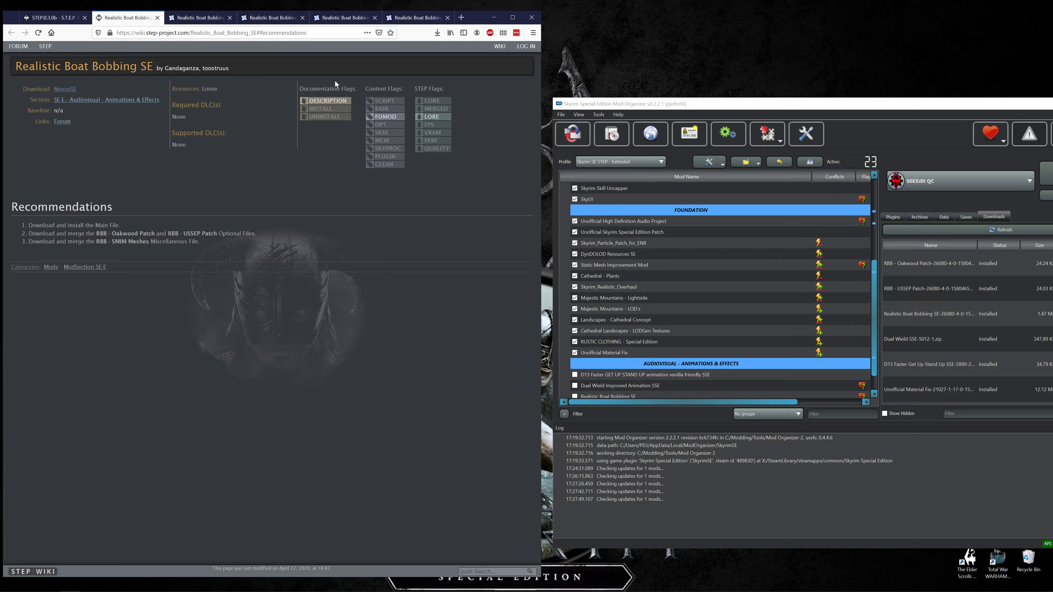
{"action": "left_click", "coordinate": [418, 18]}
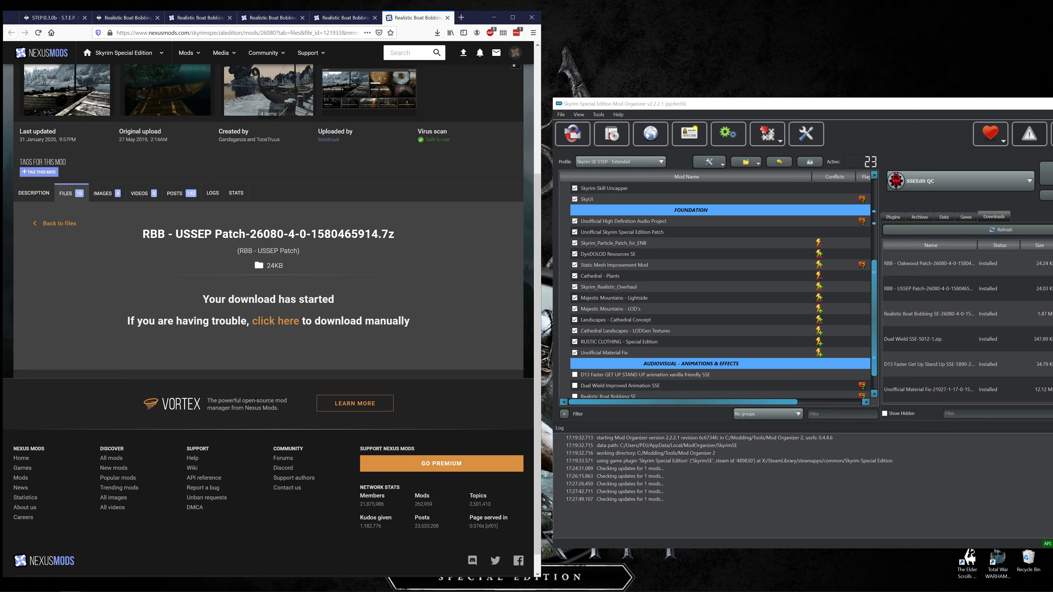
{"action": "left_click", "coordinate": [447, 17]}
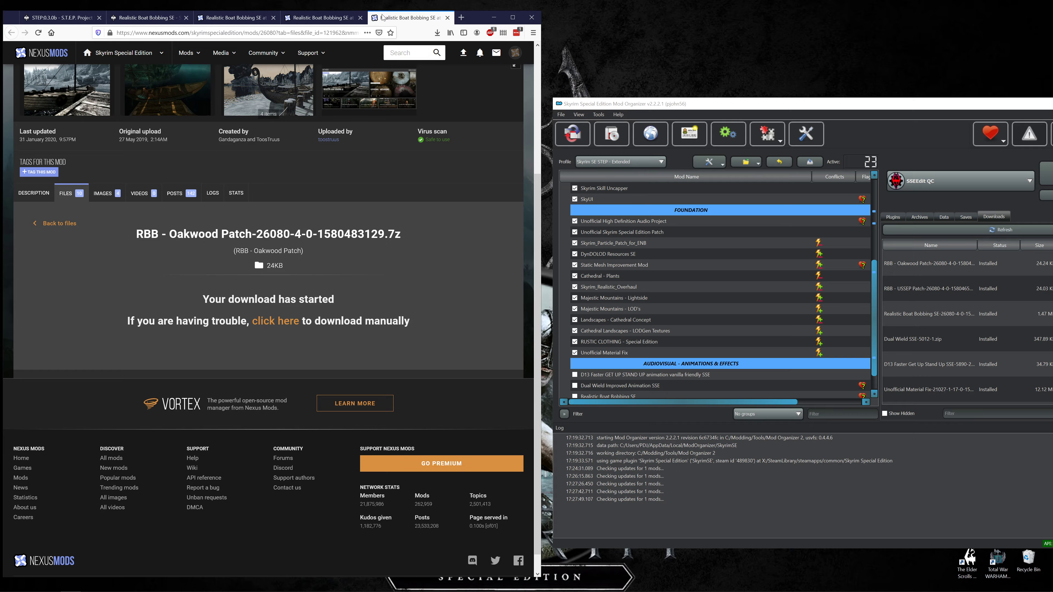
{"action": "left_click", "coordinate": [447, 18]}
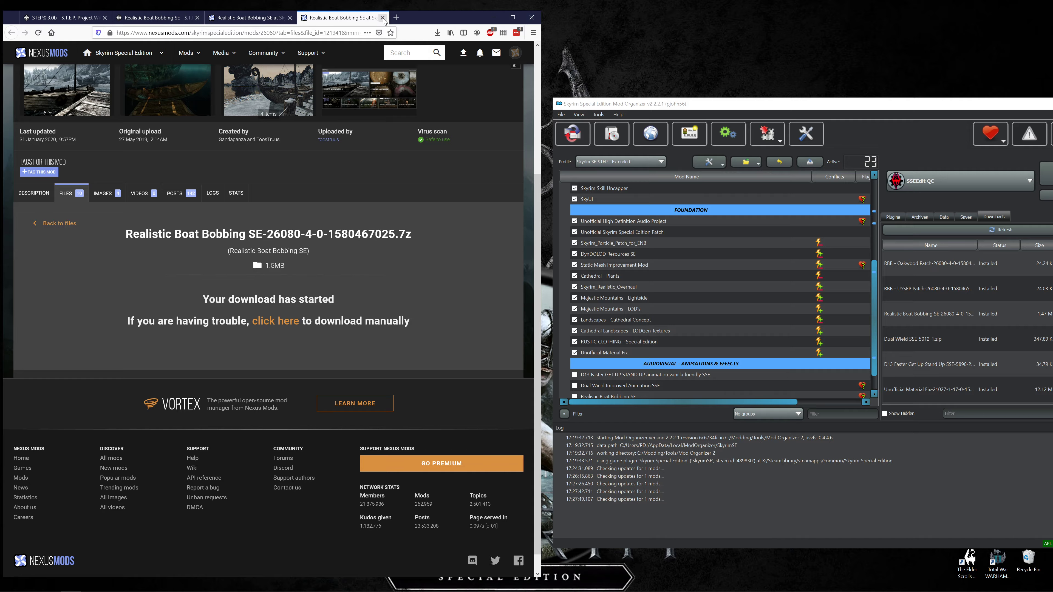
{"action": "left_click", "coordinate": [382, 18]}
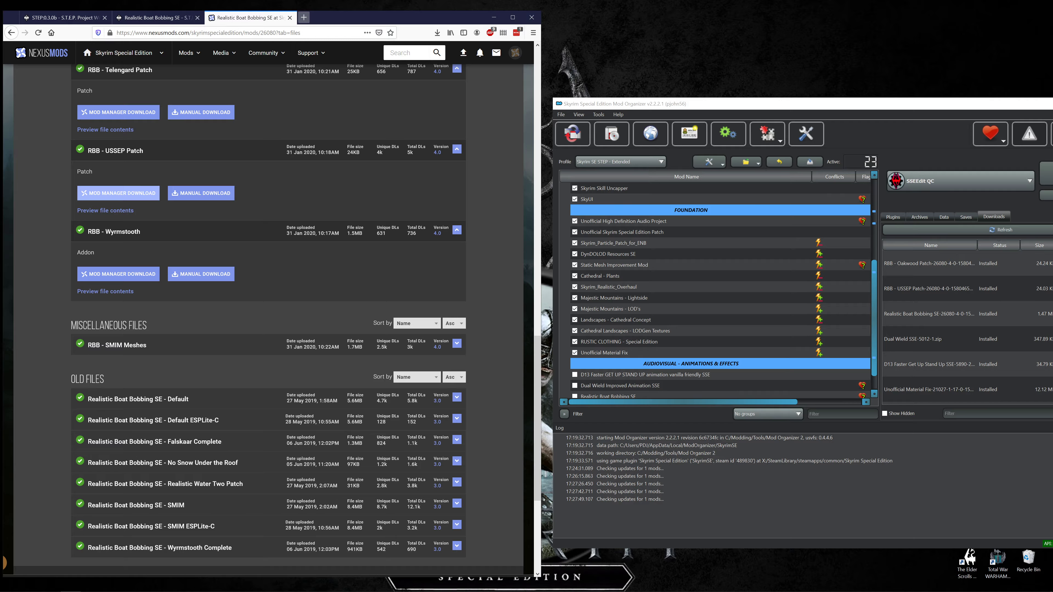
Download the miscellaneous file "RBB - SMIM Meshes" to the mod manager with slow download and merge it into Realistic Boat Bobbing SE.
{"action": "left_click", "coordinate": [116, 346]}
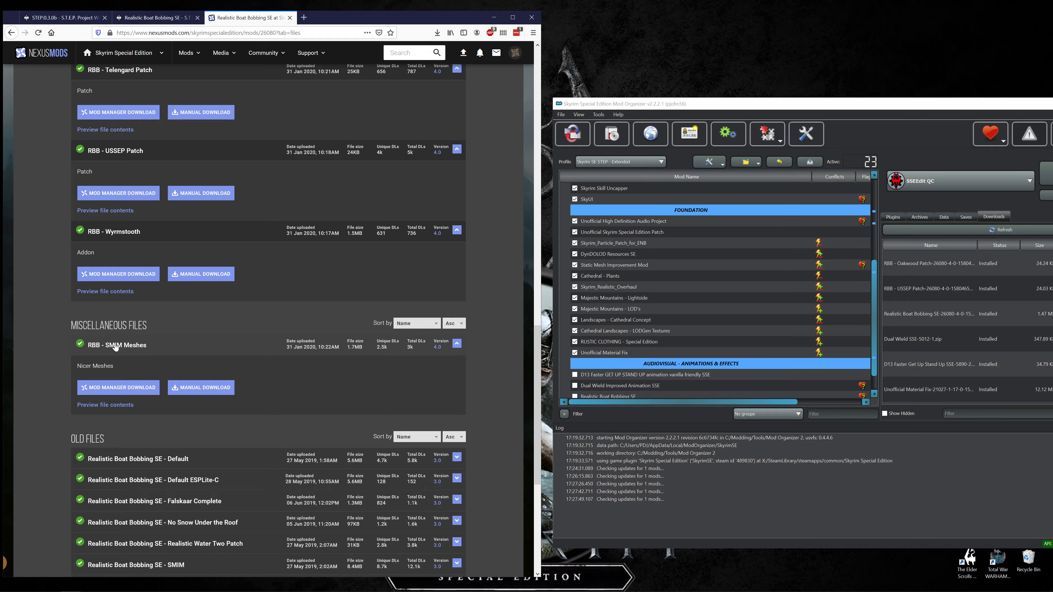
{"action": "left_click", "coordinate": [110, 389]}
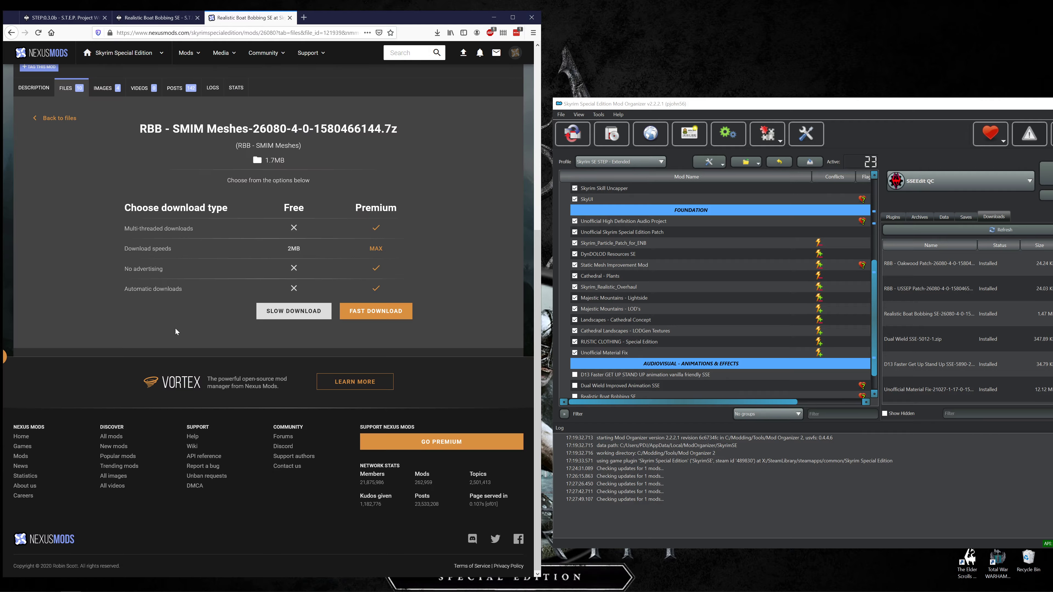
{"action": "left_click", "coordinate": [293, 310]}
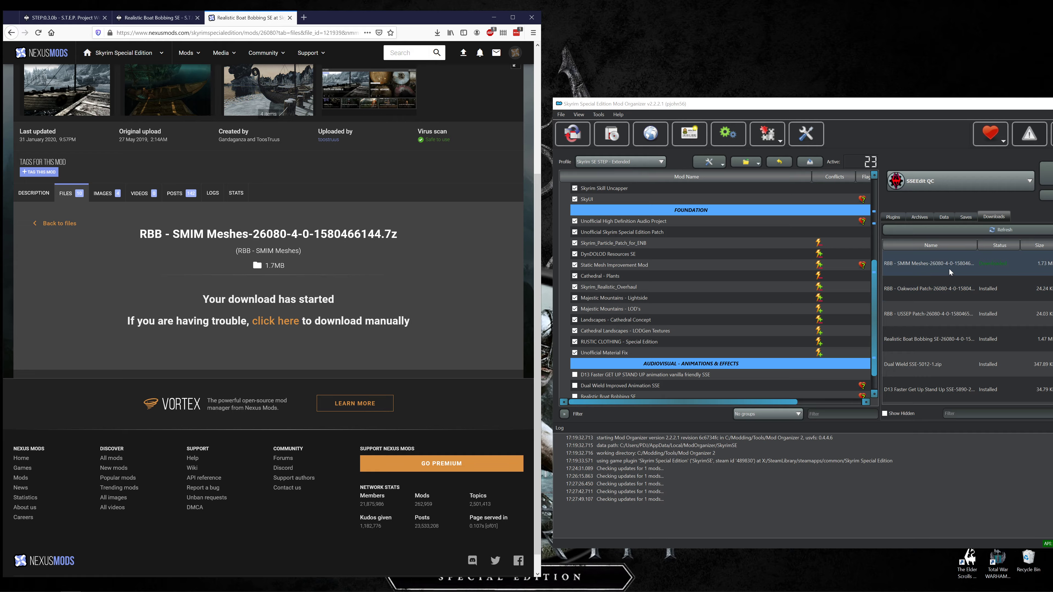
{"action": "right_click", "coordinate": [949, 269]}
{"action": "left_click", "coordinate": [958, 275]}
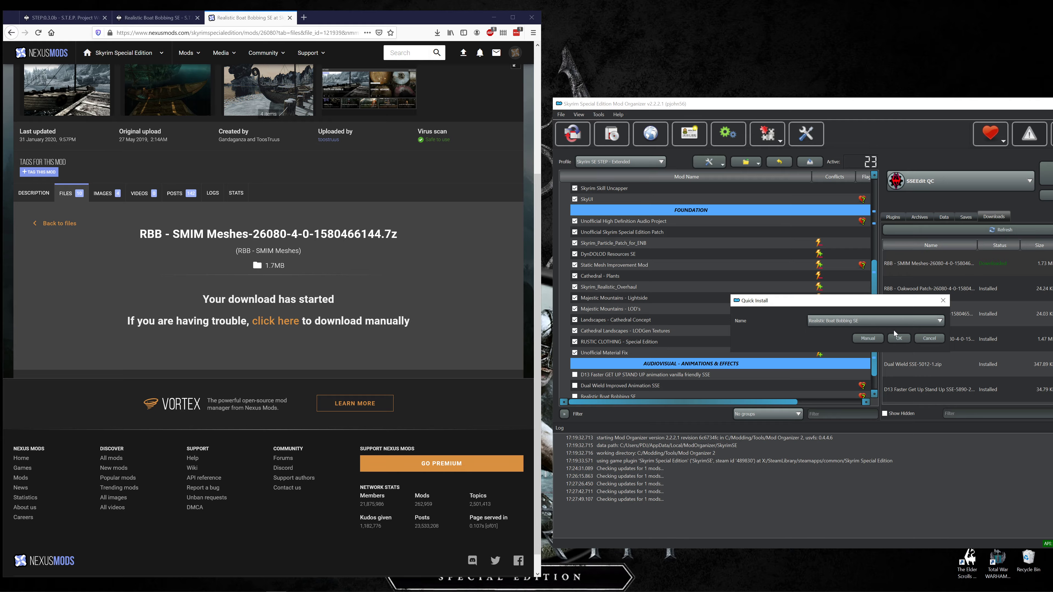
{"action": "left_click", "coordinate": [899, 338]}
{"action": "left_click", "coordinate": [481, 330]}
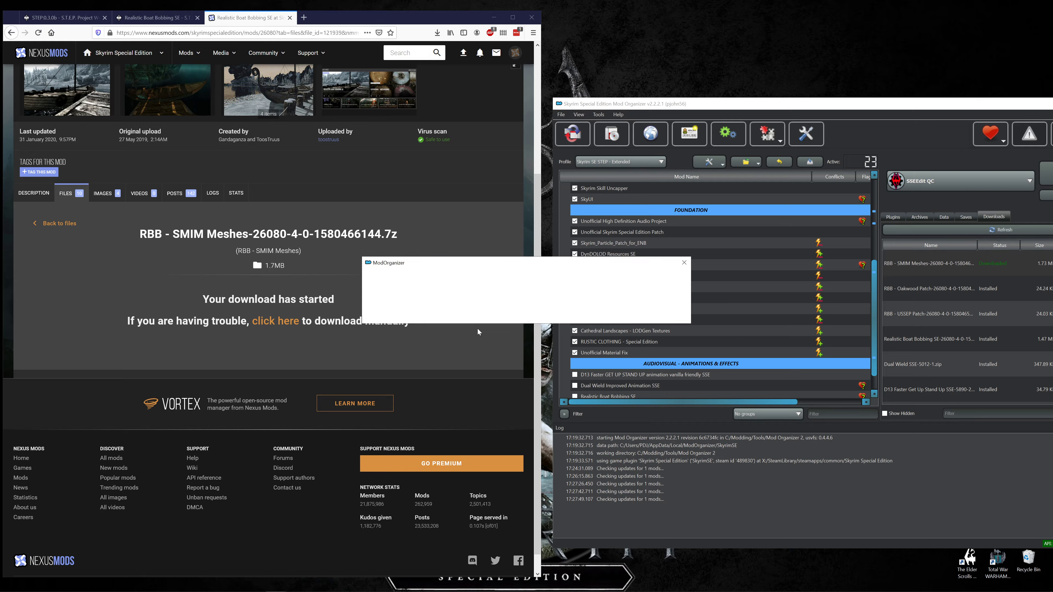
Close the Realistic Boat Bobbing SE recommendations and mod pages to return to the STEP 0.3.0b guide.
{"action": "left_click", "coordinate": [197, 18]}
{"action": "left_click", "coordinate": [198, 19]}
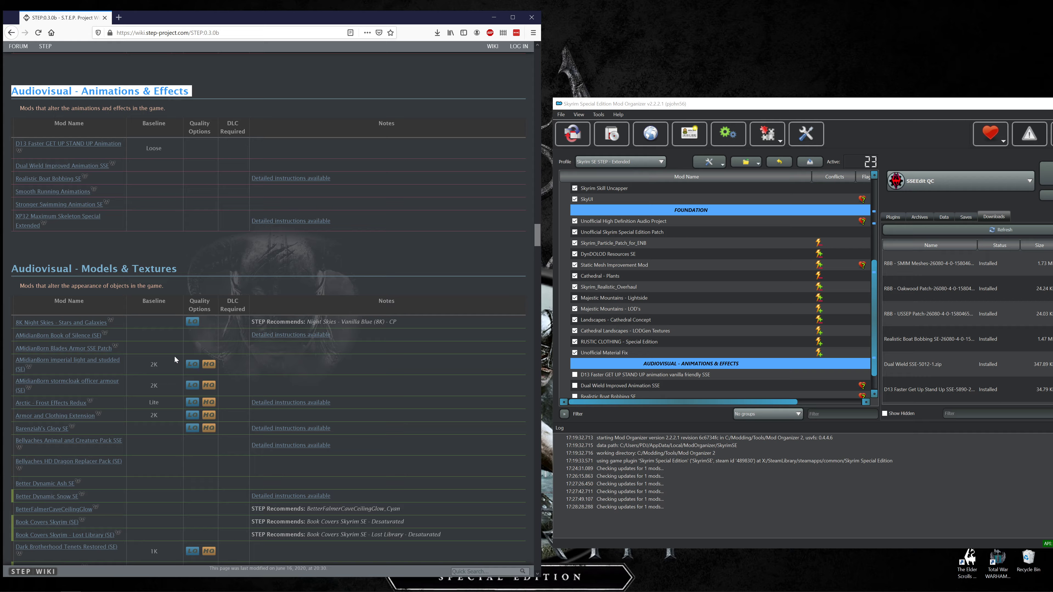
{"action": "mouse_move", "coordinate": [194, 585]}
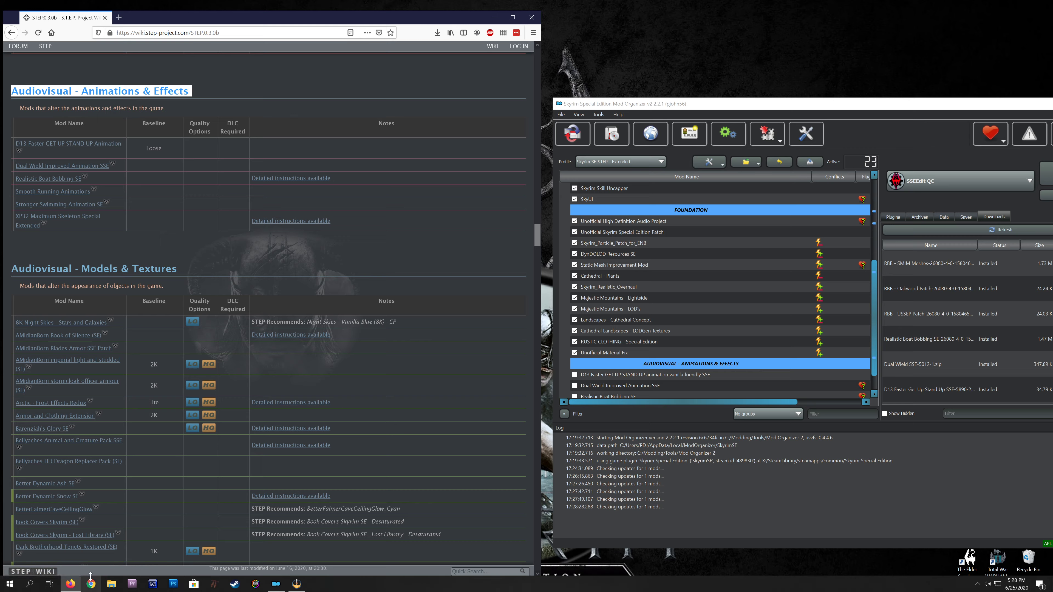
{"action": "left_click", "coordinate": [274, 585]}
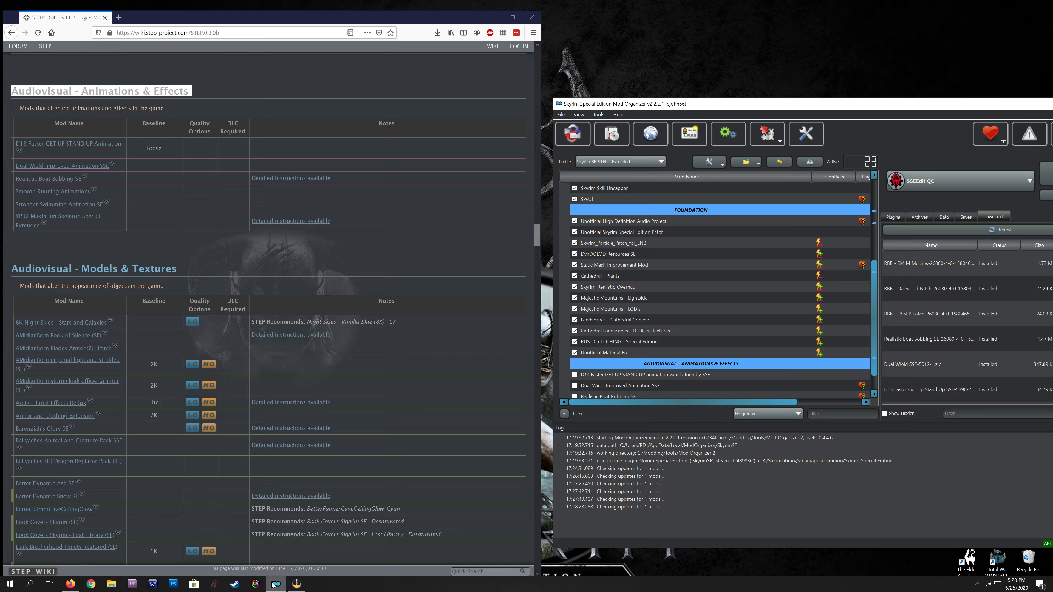
{"action": "left_click", "coordinate": [296, 584]}
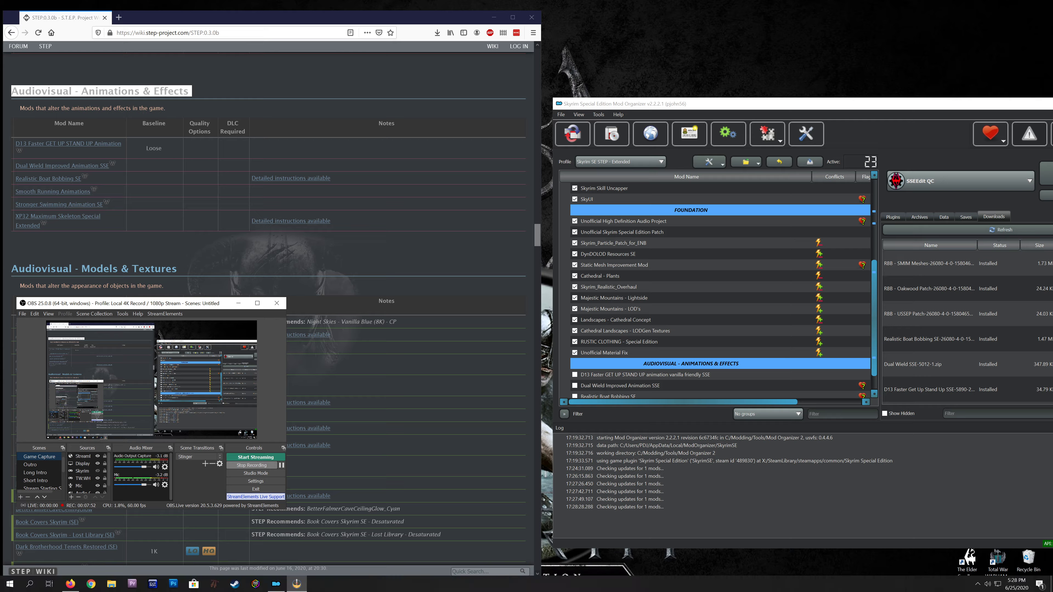
{"action": "left_click", "coordinate": [296, 585]}
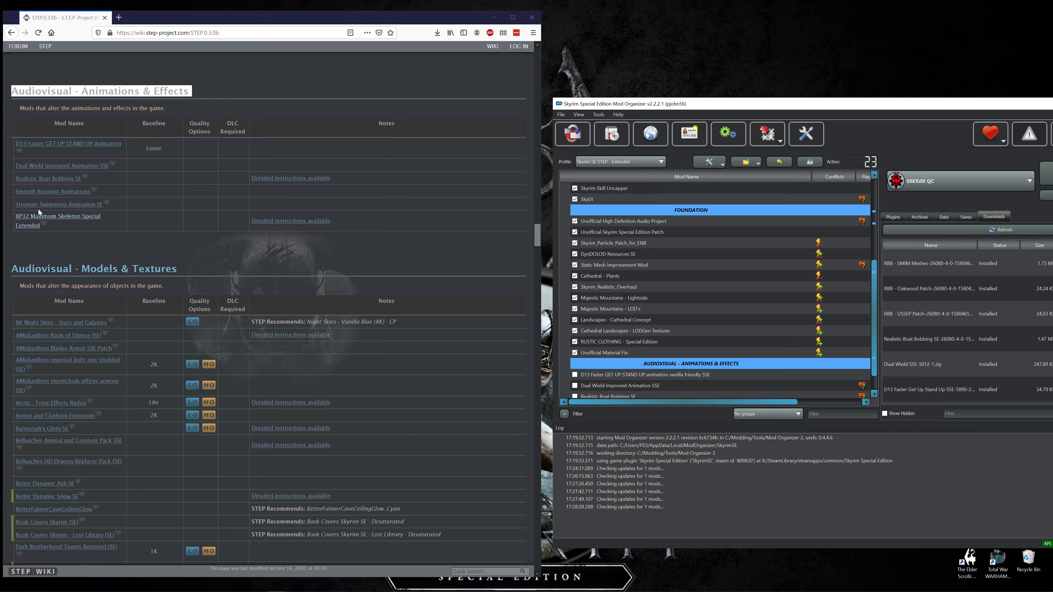
Download the Smooth Running Animations main file "Jog Sprint and Jump" to the mod manager with slow download.
{"action": "middle_click", "coordinate": [47, 193]}
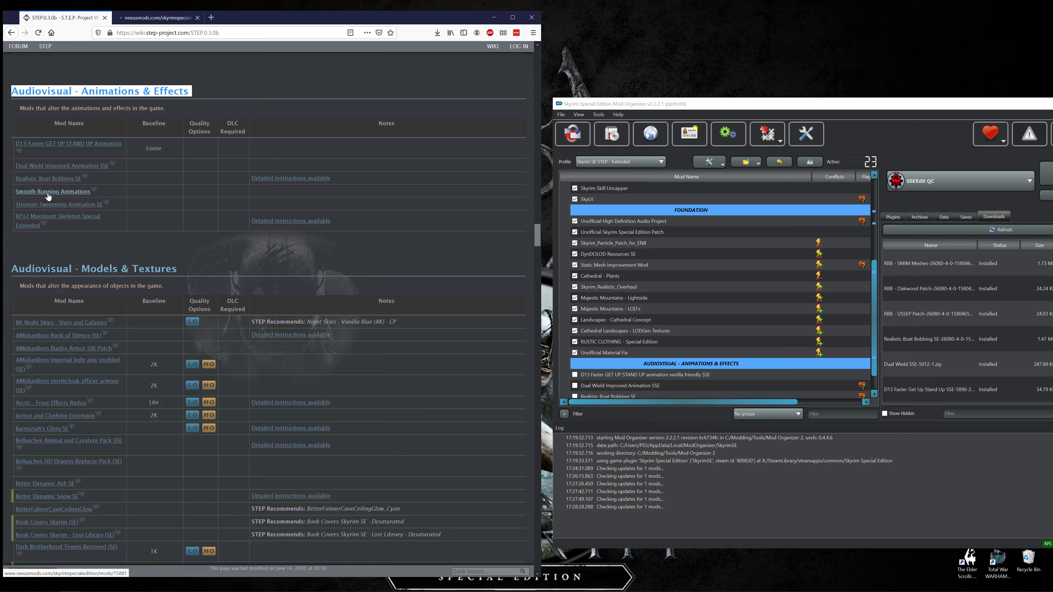
{"action": "key", "text": "ctrl+Tab"}
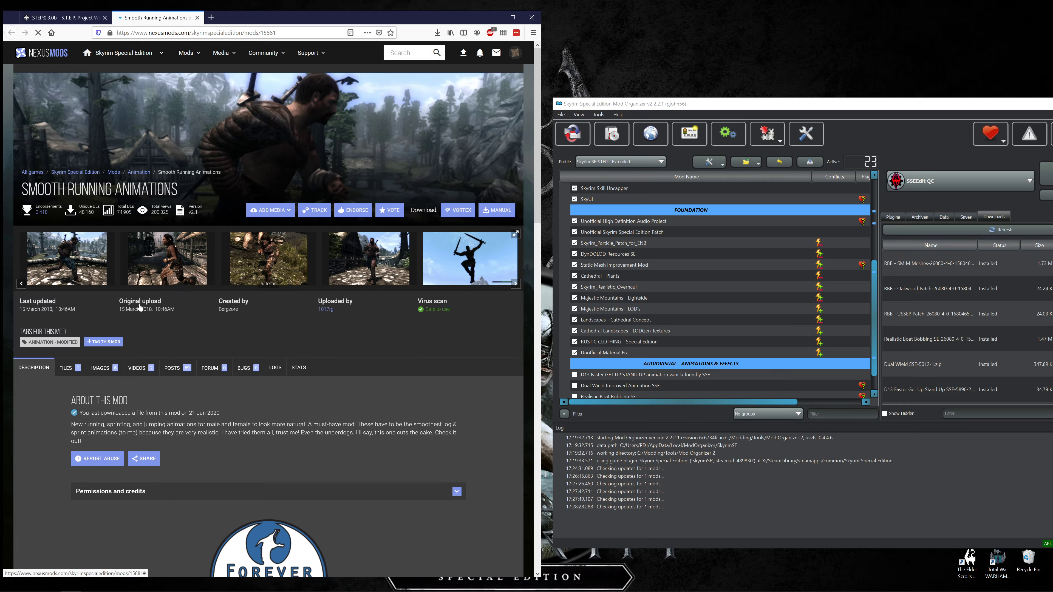
{"action": "left_click", "coordinate": [66, 368]}
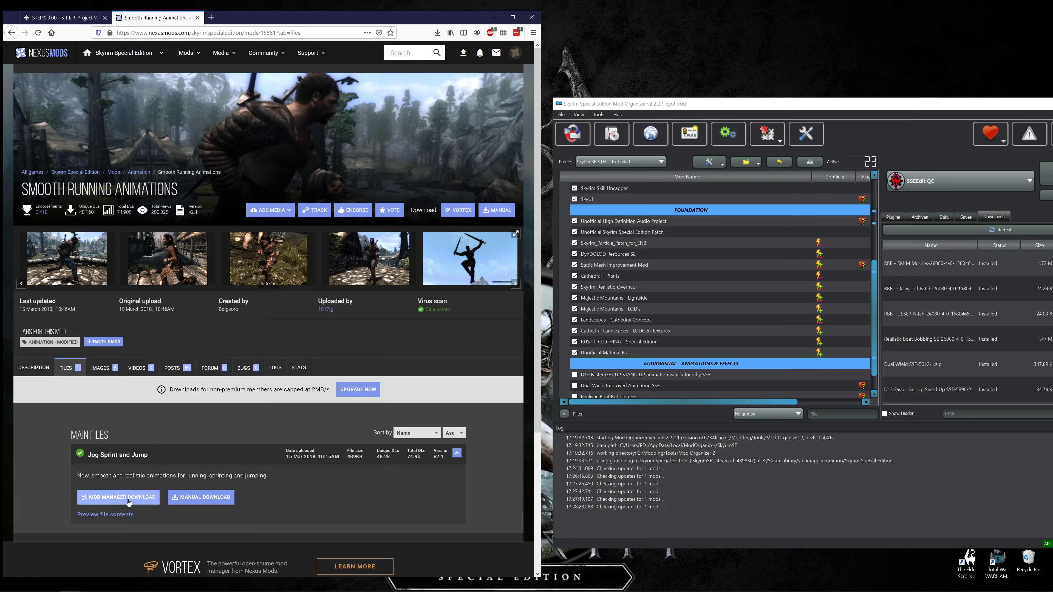
{"action": "left_click", "coordinate": [128, 500]}
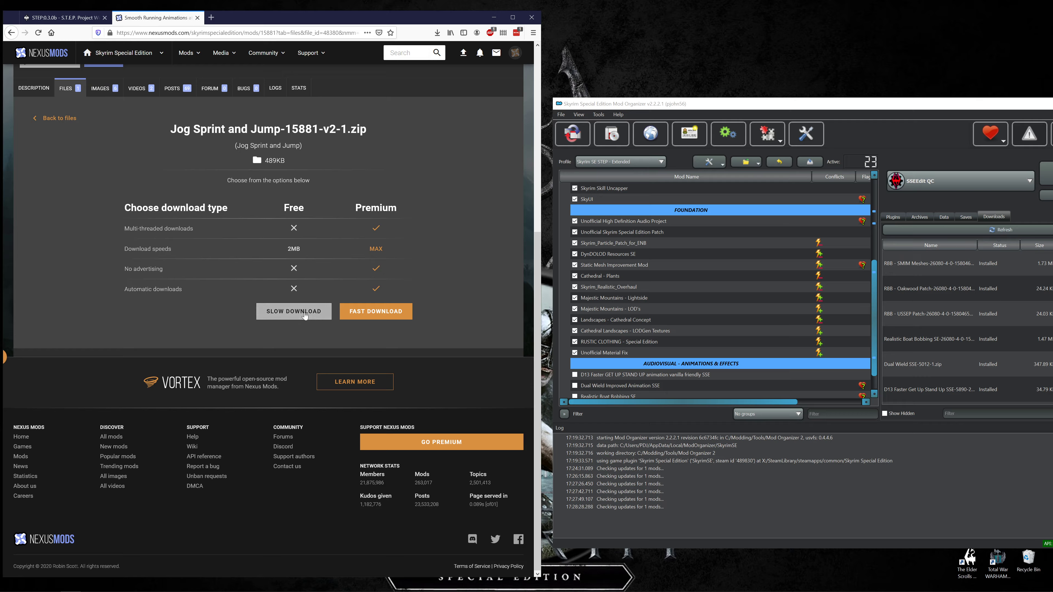
{"action": "left_click", "coordinate": [293, 311]}
Open the Stronger Swimming Animation SE mod page from the STEP 0.3.0b guide.
{"action": "left_click", "coordinate": [62, 18]}
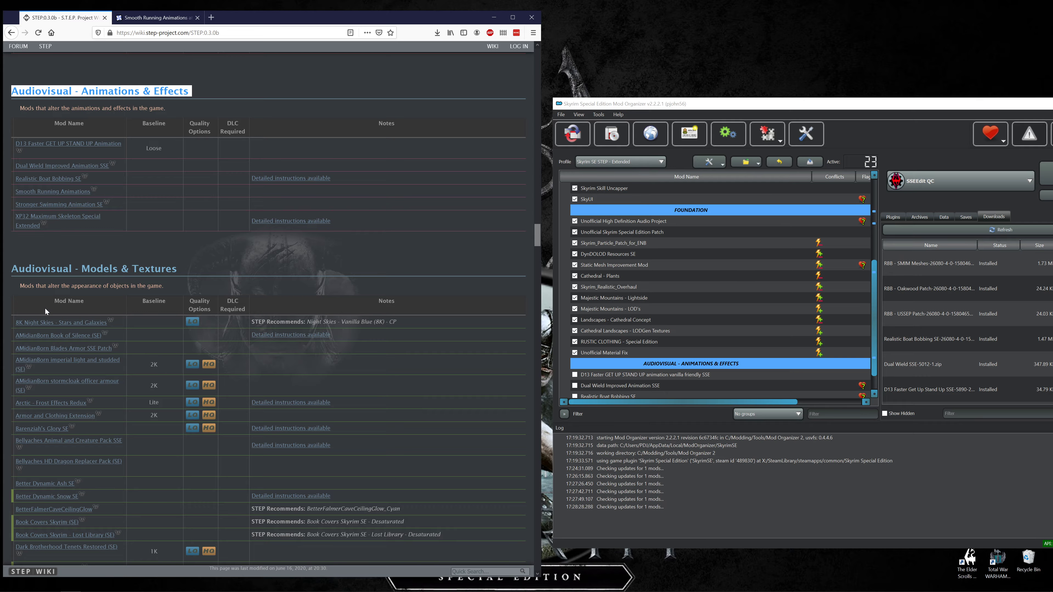
{"action": "middle_click", "coordinate": [49, 202]}
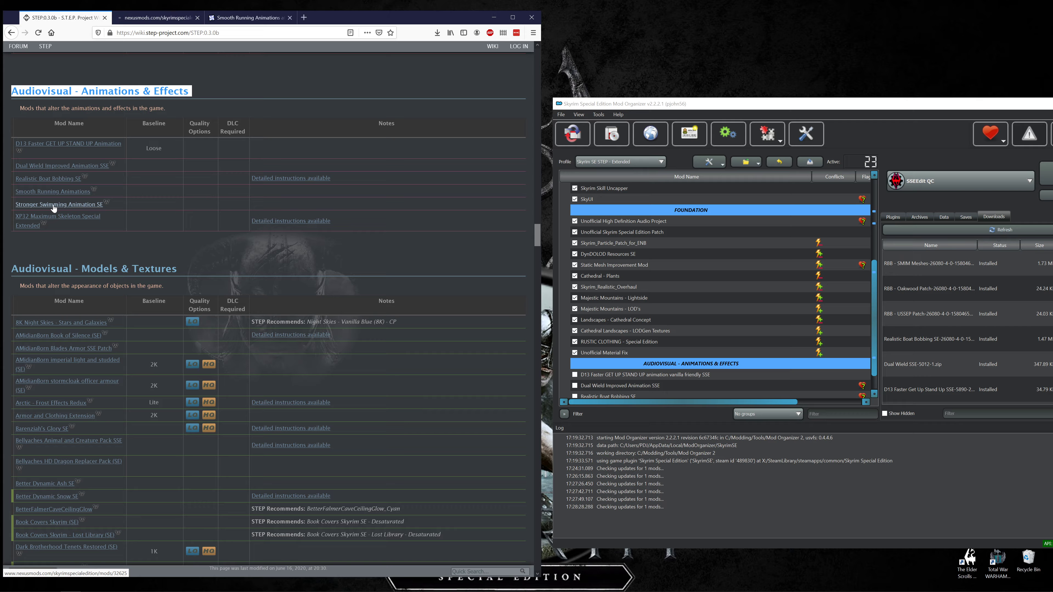
{"action": "left_click", "coordinate": [149, 20]}
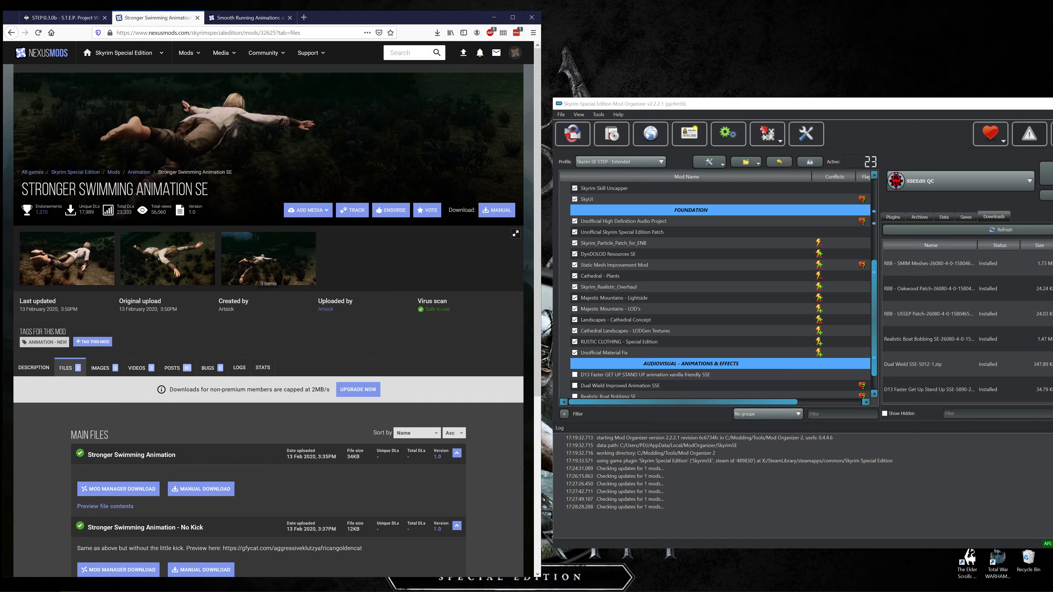
{"action": "left_click", "coordinate": [126, 491]}
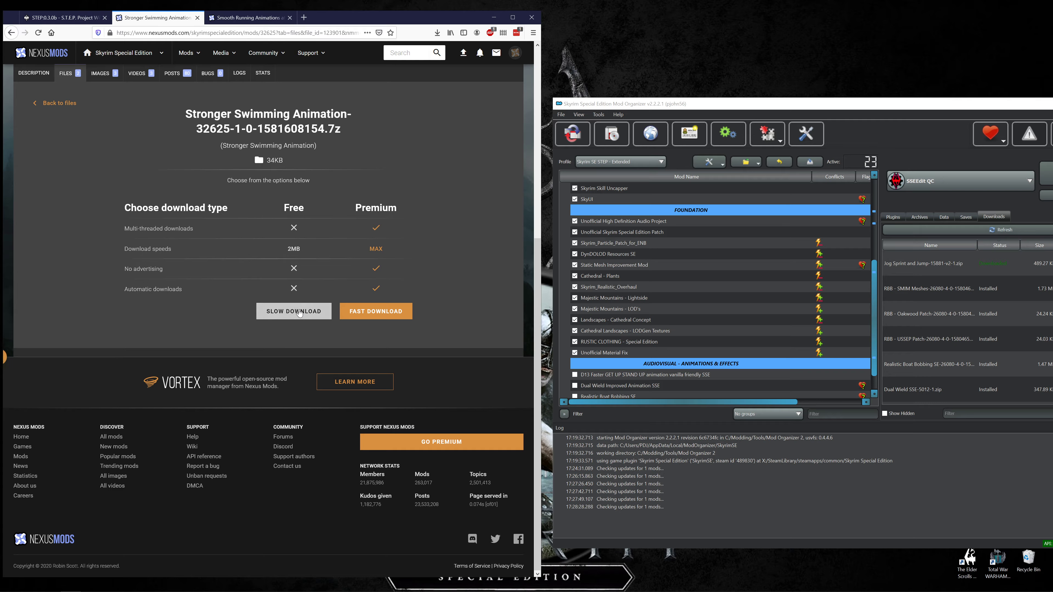
{"action": "left_click", "coordinate": [299, 312]}
{"action": "left_click", "coordinate": [70, 19]}
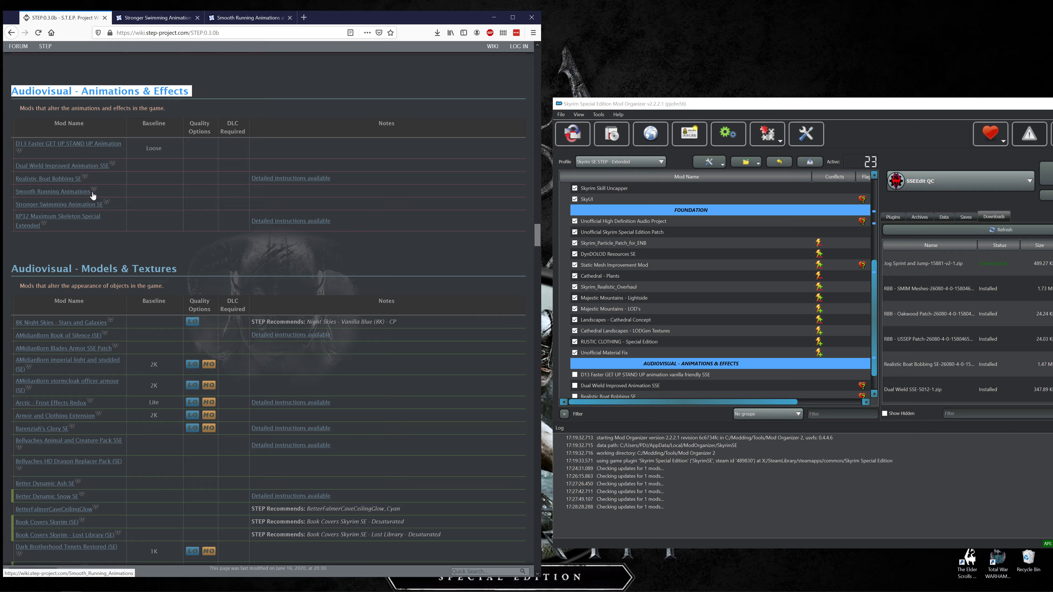
{"action": "left_click", "coordinate": [151, 17]}
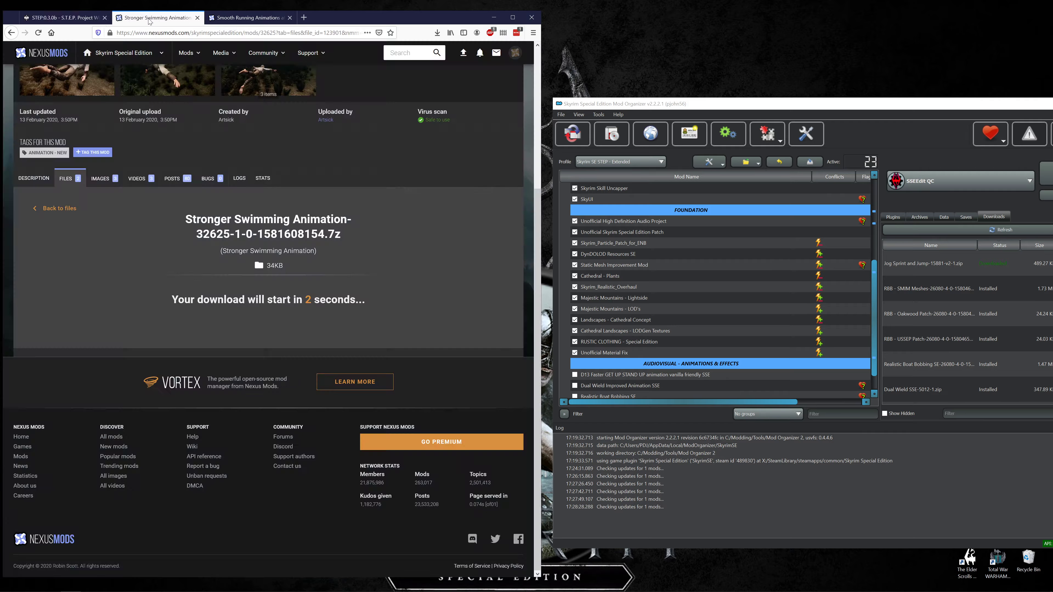
{"action": "key", "text": "alt+Left"}
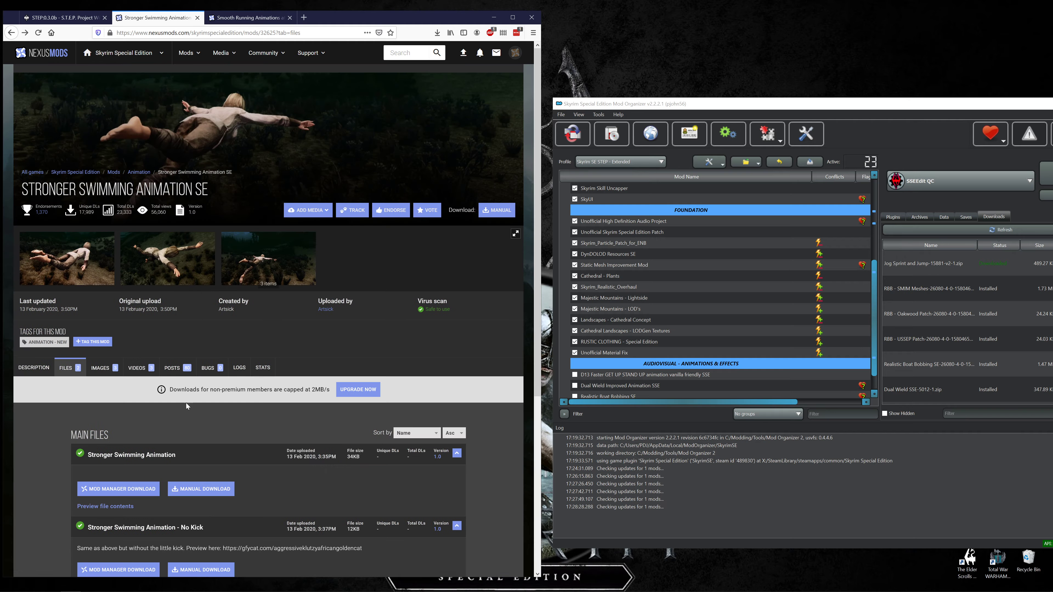
Download the main file "Stronger Swimming Animation" to the mod manager with slow download.
{"action": "scroll", "coordinate": [170, 438], "scroll_direction": "down", "scroll_amount": 3}
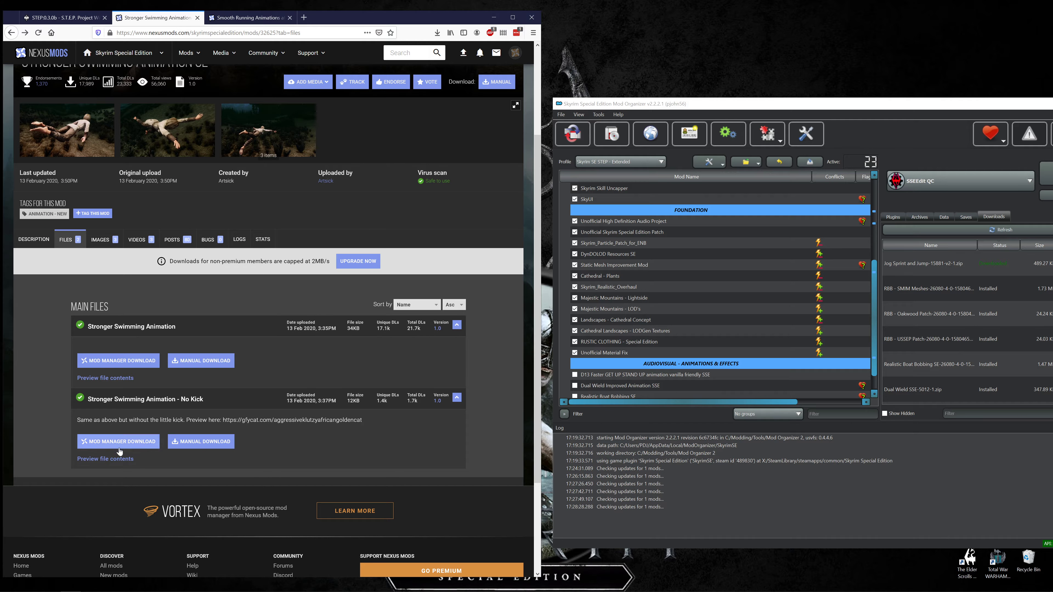
{"action": "left_click", "coordinate": [132, 362]}
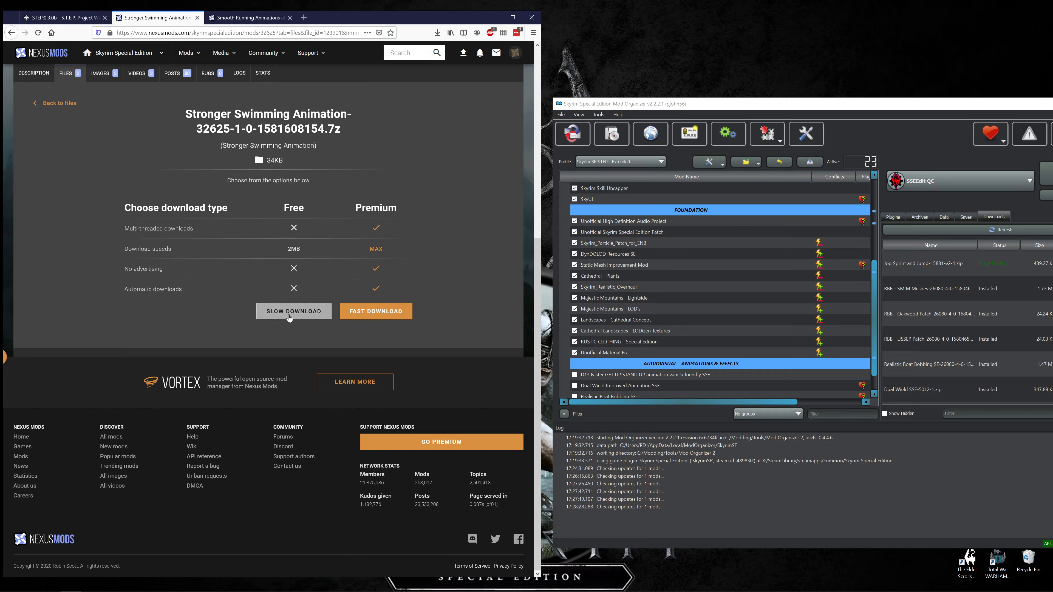
{"action": "left_click", "coordinate": [289, 317]}
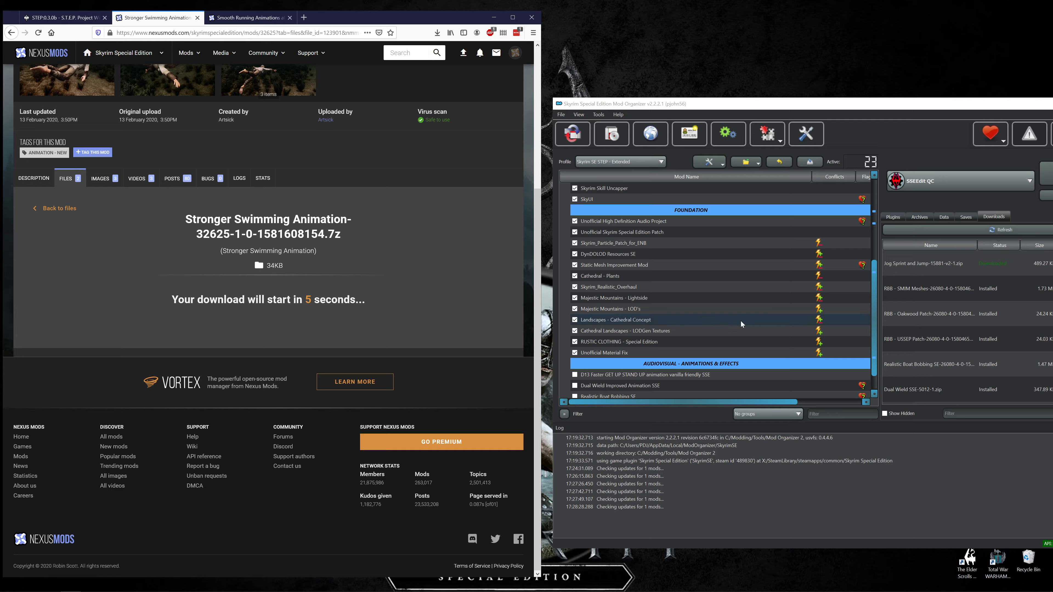
Install the Jog Sprint and Jump download in Mod Organizer under the name Smooth Running Animations.
{"action": "right_click", "coordinate": [909, 264]}
{"action": "left_click", "coordinate": [925, 270]}
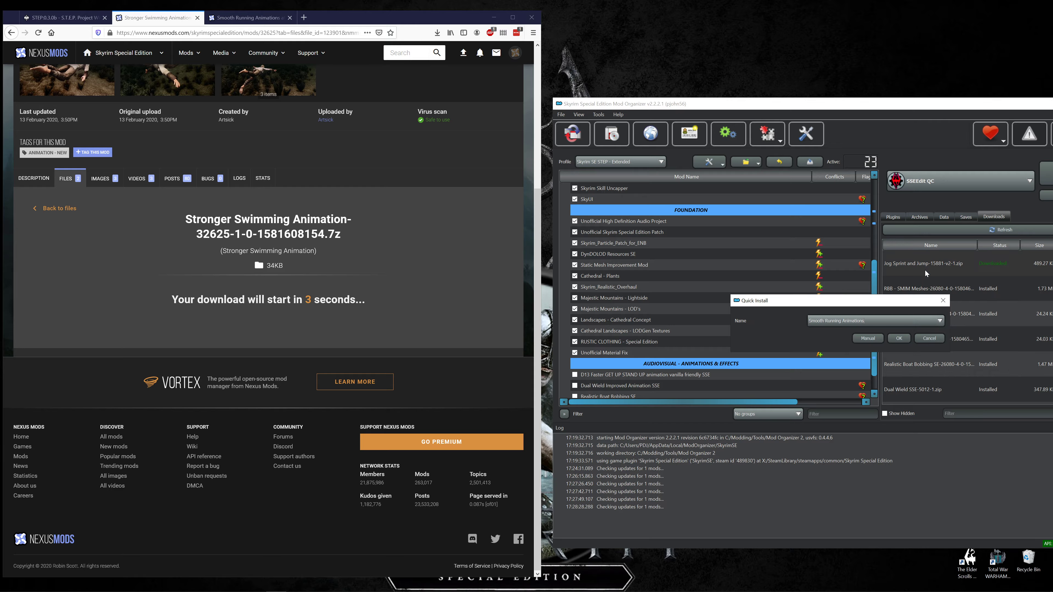
{"action": "left_click", "coordinate": [898, 338]}
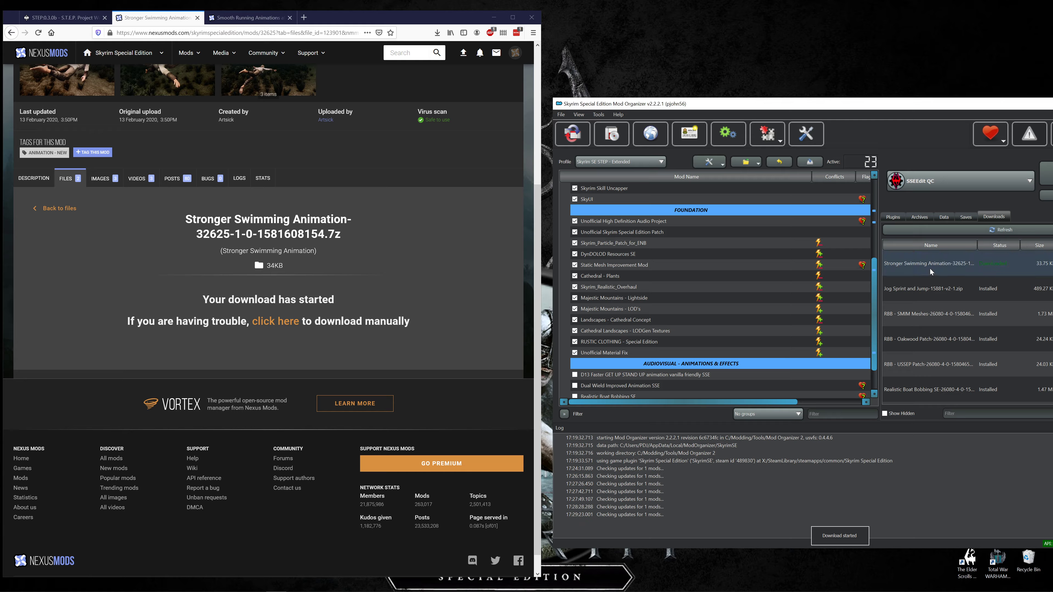
Install the Stronger Swimming Animation download as Stronger Swimming Animation SE and close both animation mod pages in the browser.
{"action": "right_click", "coordinate": [929, 268]}
{"action": "left_click", "coordinate": [943, 276]}
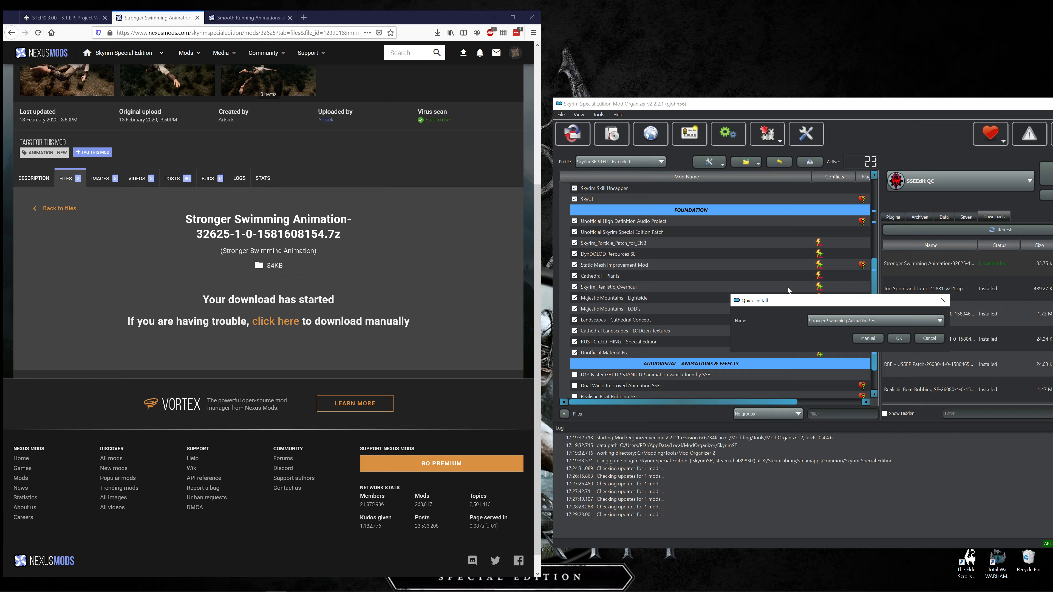
{"action": "left_click", "coordinate": [896, 338]}
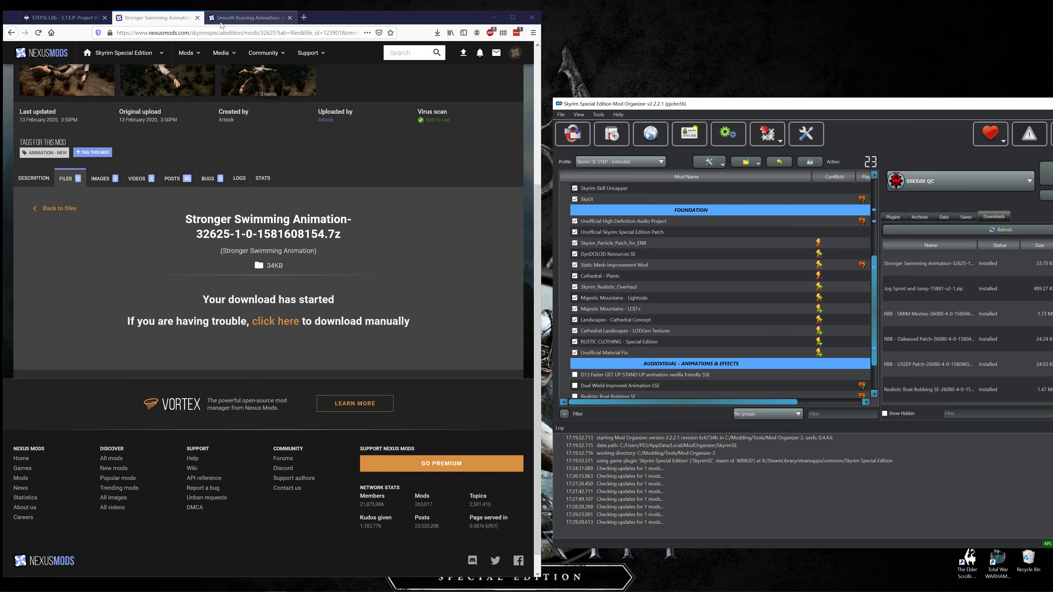
{"action": "left_click", "coordinate": [197, 18]}
{"action": "left_click", "coordinate": [197, 18]}
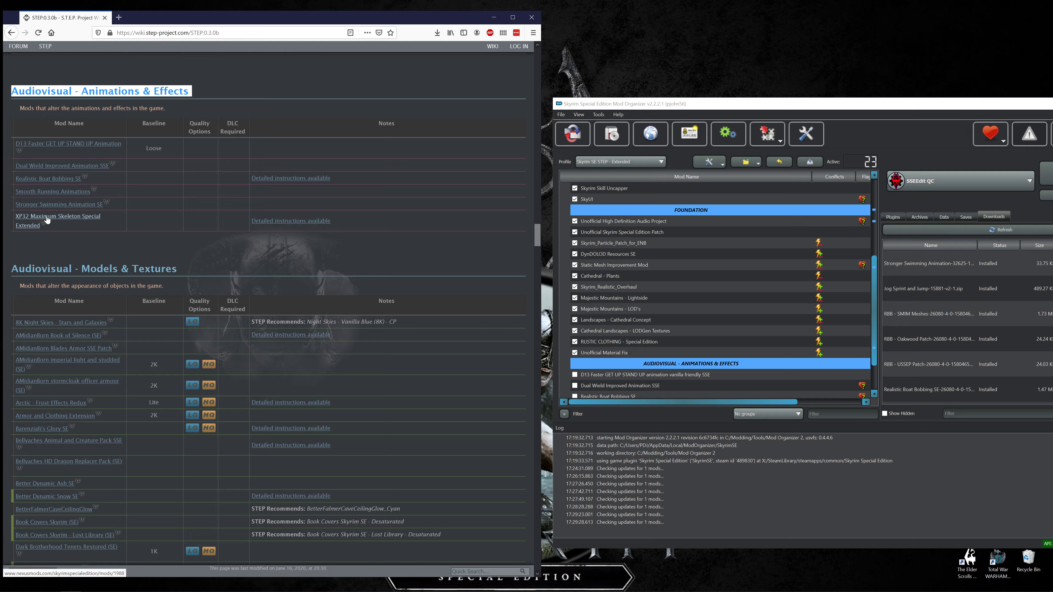
Open the detailed STEP instructions for XP32 Maximum Skeleton Special Extended and the files list of its Nexus mod page.
{"action": "middle_click", "coordinate": [83, 220]}
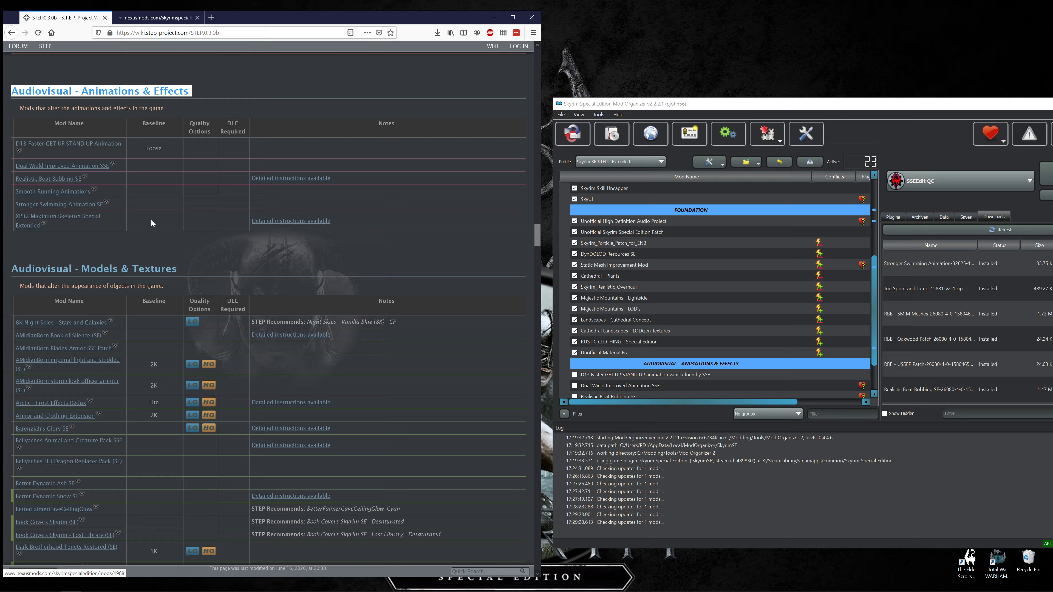
{"action": "middle_click", "coordinate": [282, 221]}
{"action": "left_click", "coordinate": [157, 19]}
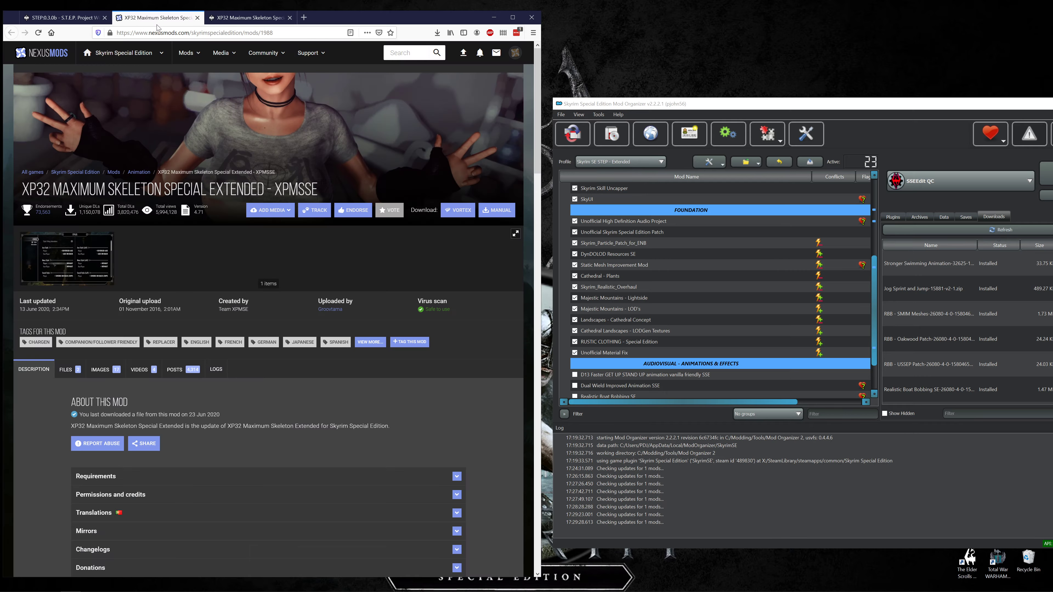
{"action": "left_click", "coordinate": [76, 371]}
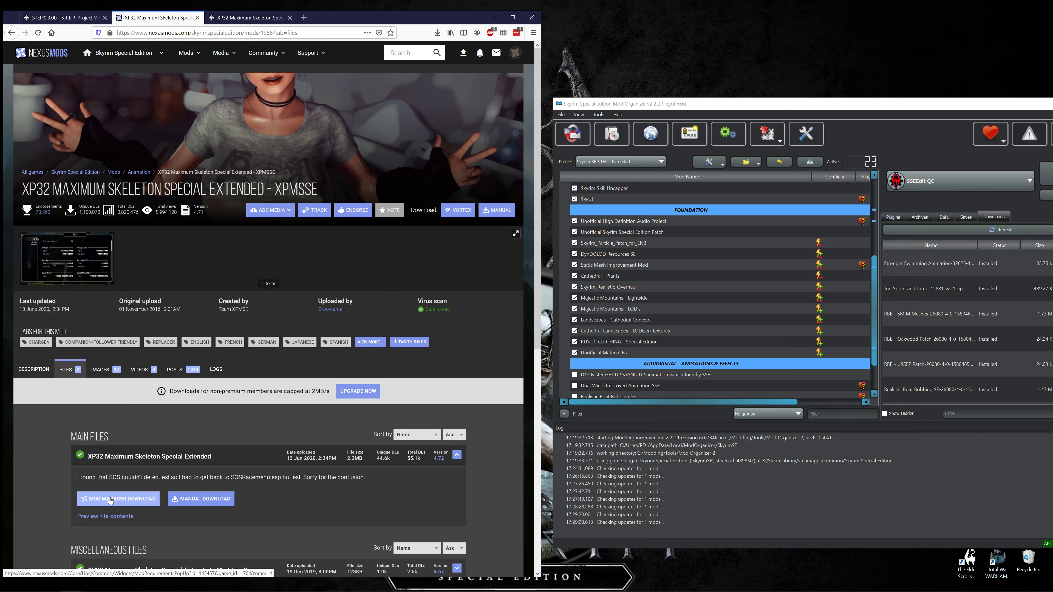
Compare the STEP recommendations for XP32 Maximum Skeleton Special Extended with the files offered on its mod page.
{"action": "left_click", "coordinate": [248, 18]}
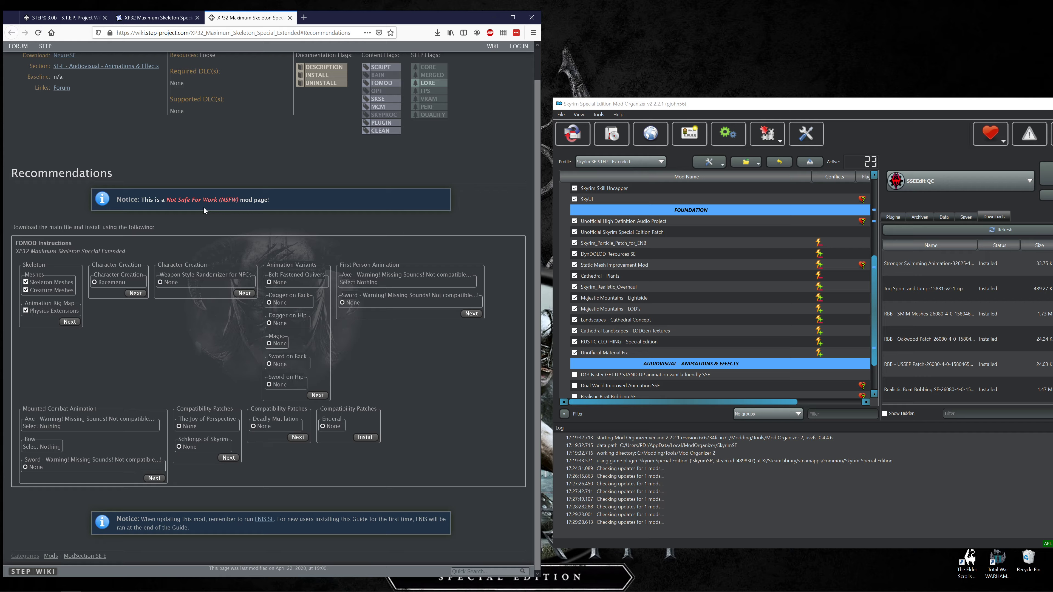
{"action": "left_click", "coordinate": [156, 17]}
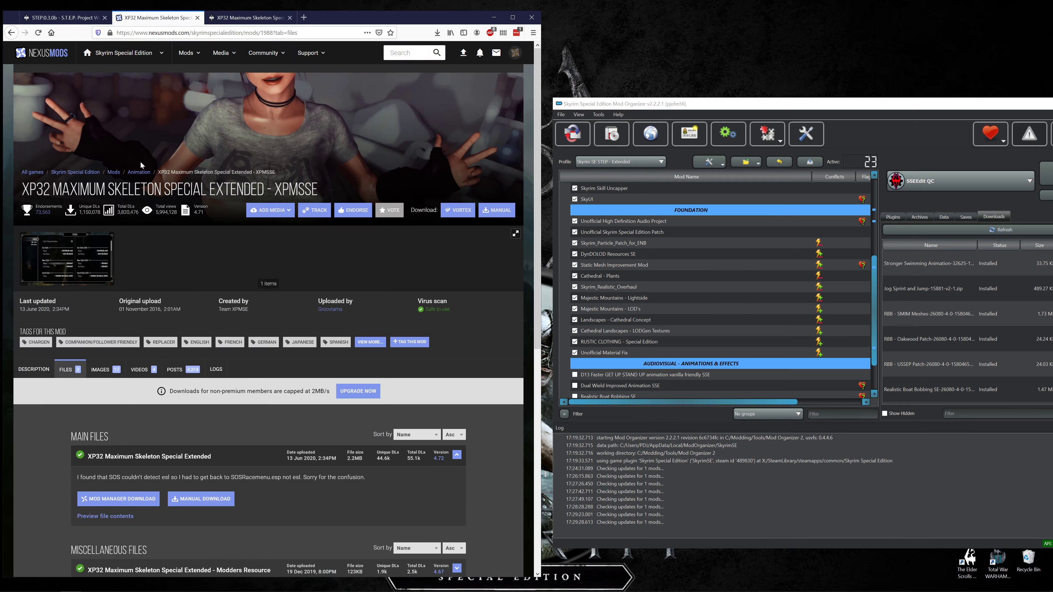
{"action": "scroll", "coordinate": [140, 161], "scroll_direction": "down", "scroll_amount": 5}
{"action": "scroll", "coordinate": [139, 168], "scroll_direction": "down", "scroll_amount": 2}
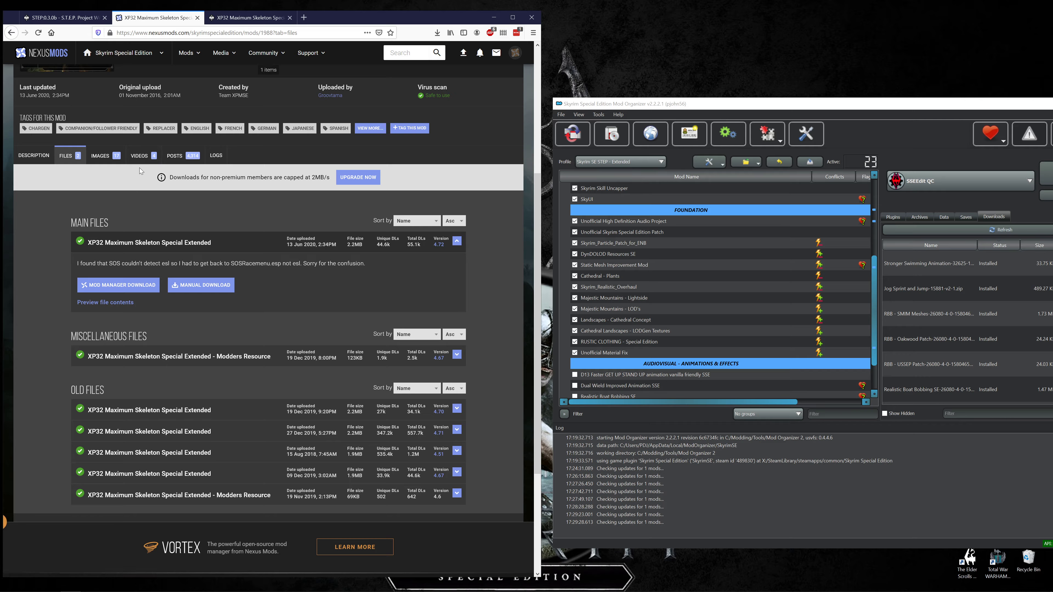
{"action": "scroll", "coordinate": [140, 168], "scroll_direction": "down", "scroll_amount": 1}
{"action": "left_click", "coordinate": [220, 18]}
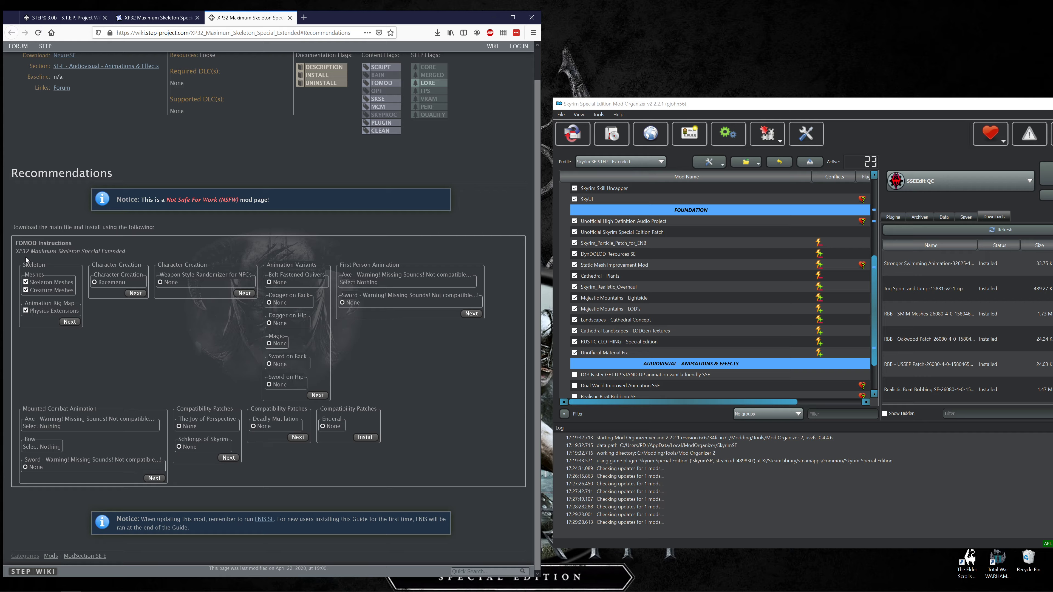
{"action": "left_click", "coordinate": [154, 17]}
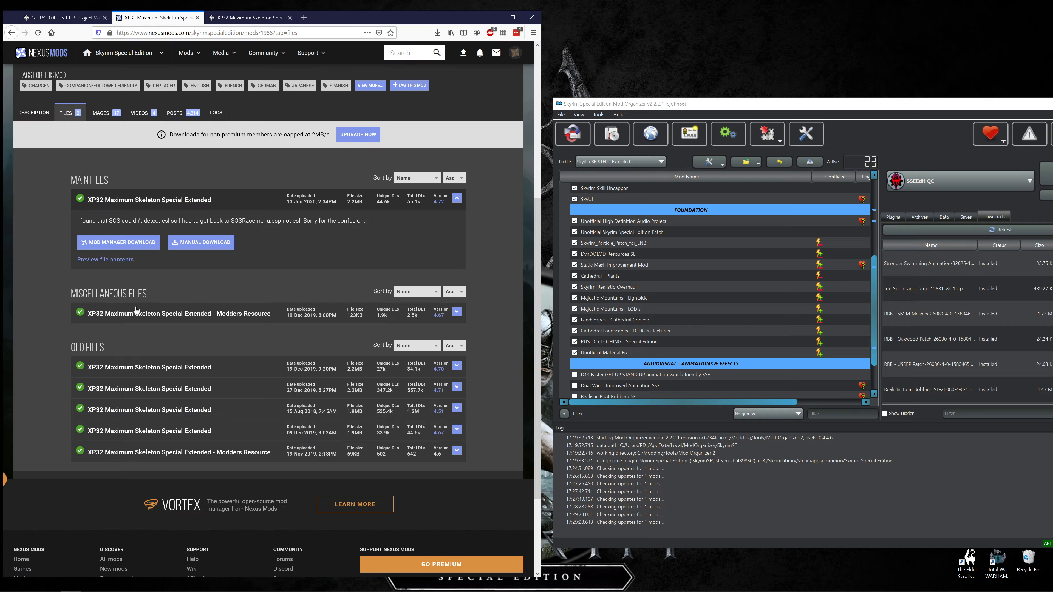
Download the main file "XP32 Maximum Skeleton Special Extended" to the mod manager with slow download, accepting the additional file requirements.
{"action": "left_click", "coordinate": [125, 243]}
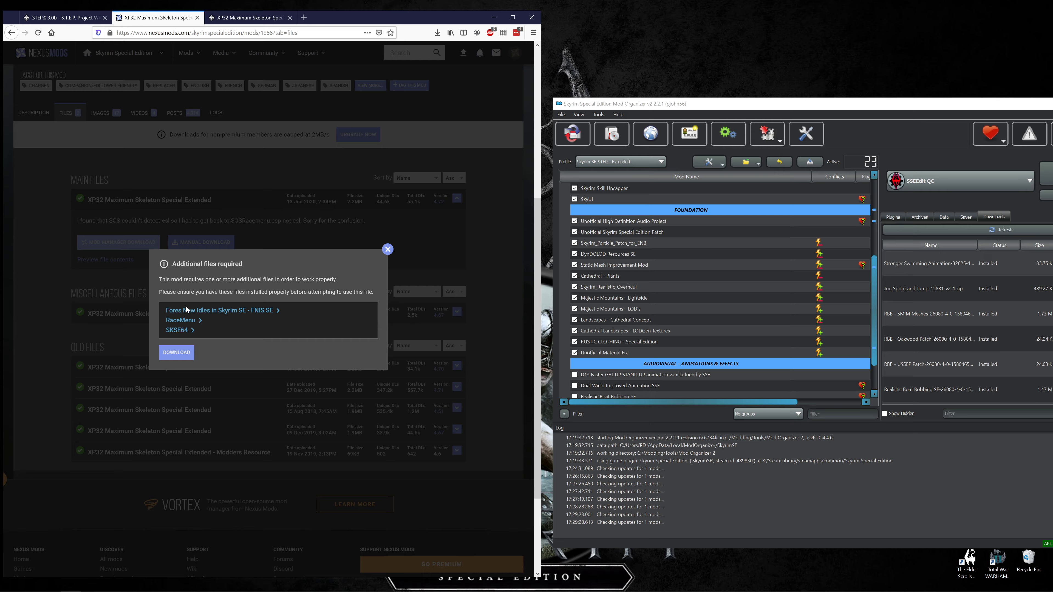
{"action": "left_click", "coordinate": [182, 354]}
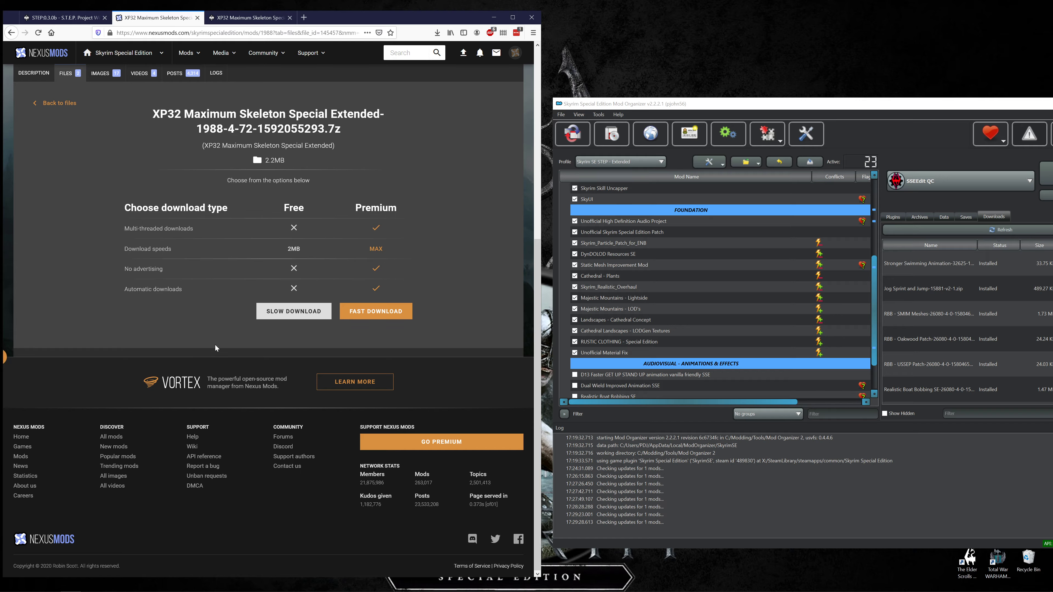
{"action": "left_click", "coordinate": [286, 311]}
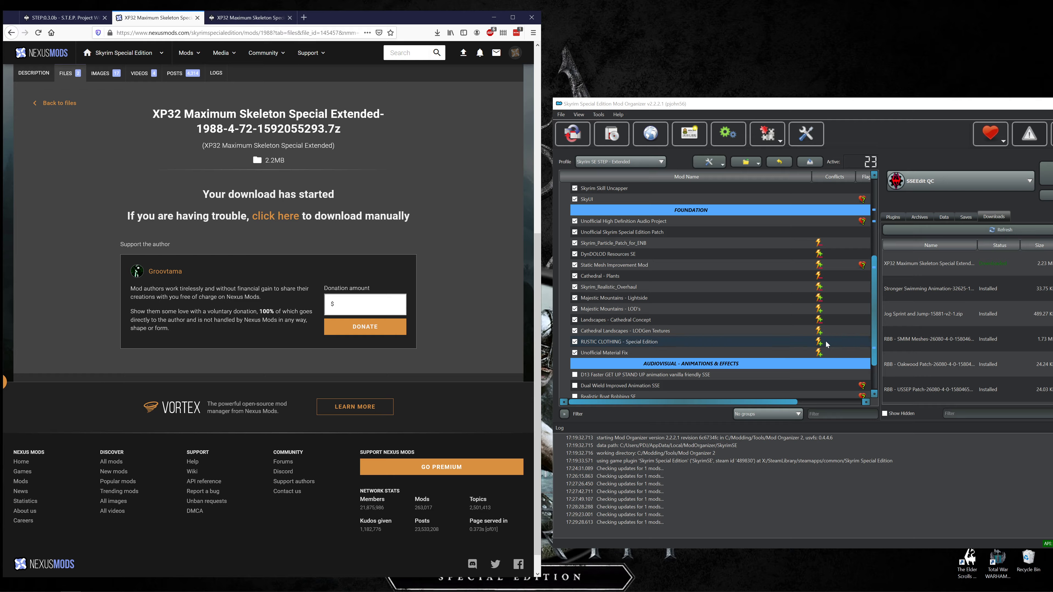
Start installing the XP32 Maximum Skeleton Special Extended download and place its installer beside the STEP FOMOD instructions.
{"action": "right_click", "coordinate": [902, 273]}
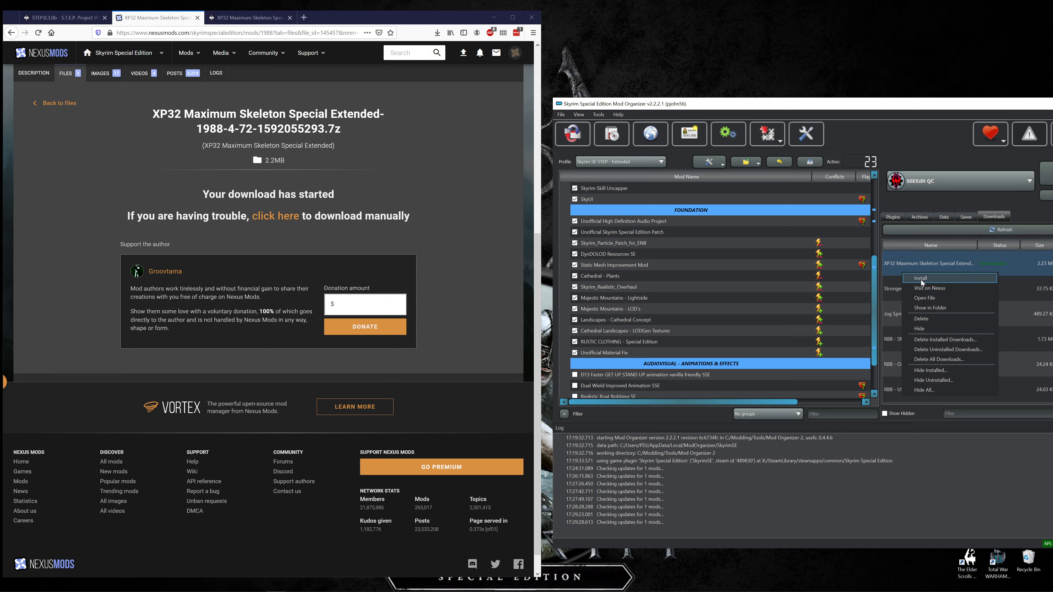
{"action": "left_click", "coordinate": [921, 280]}
{"action": "left_click", "coordinate": [248, 18]}
{"action": "left_click_drag", "start_coordinate": [505, 164], "coordinate": [751, 203]}
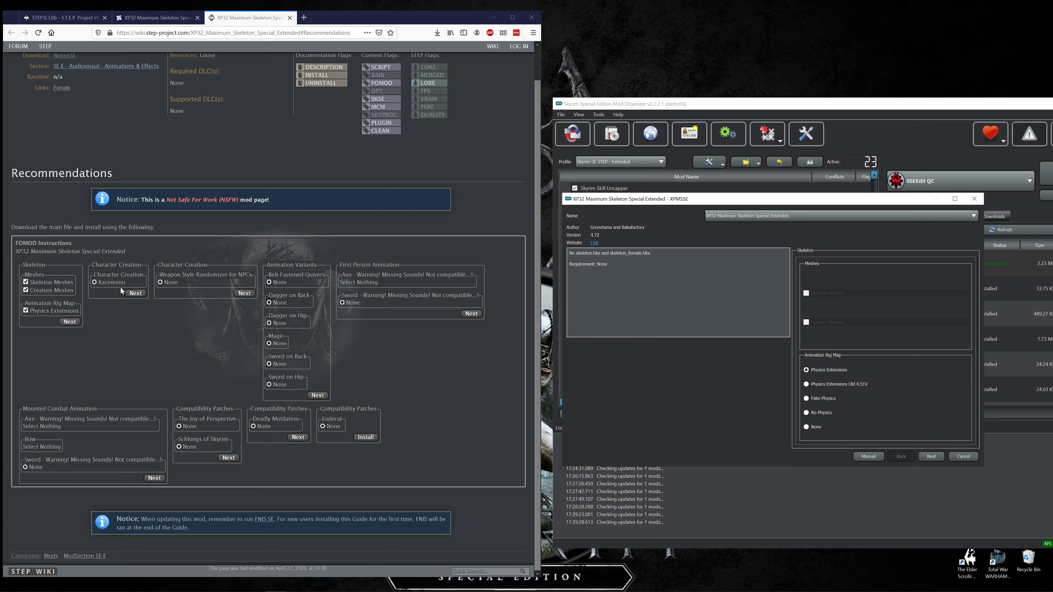
Accept Physics Extensions as animation rig map, Racemenu for character creation and None for the NPC weapon style randomizer in the XP32 installer.
{"action": "left_click", "coordinate": [928, 457]}
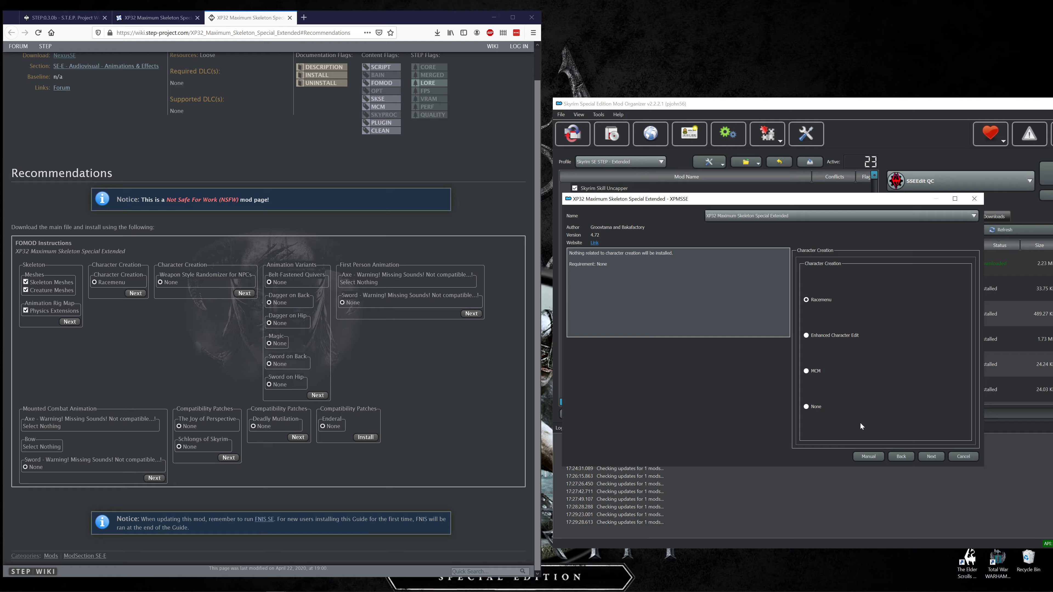
{"action": "left_click", "coordinate": [932, 457]}
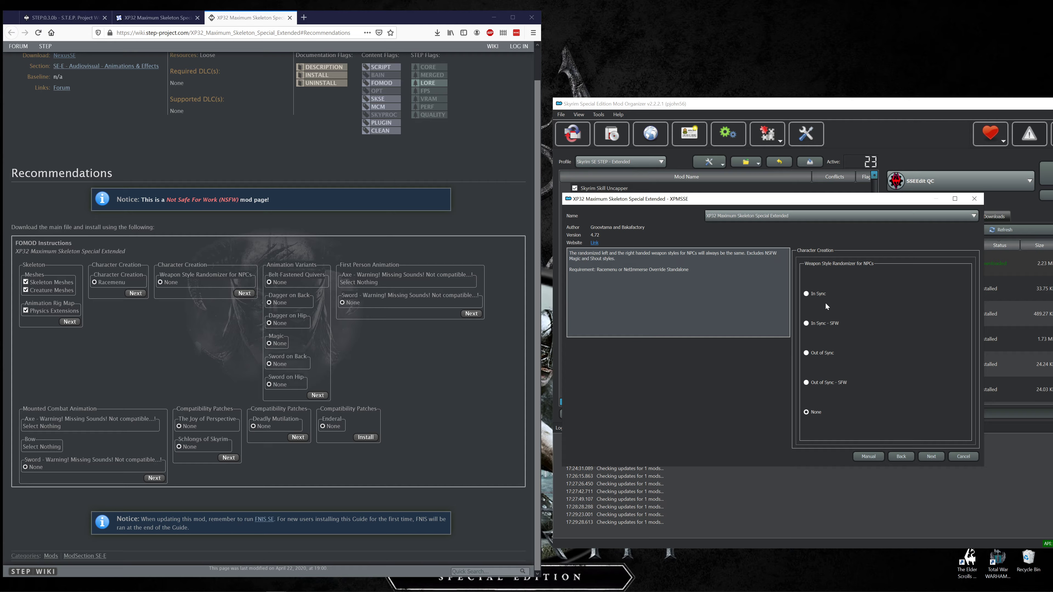
{"action": "left_click", "coordinate": [932, 456]}
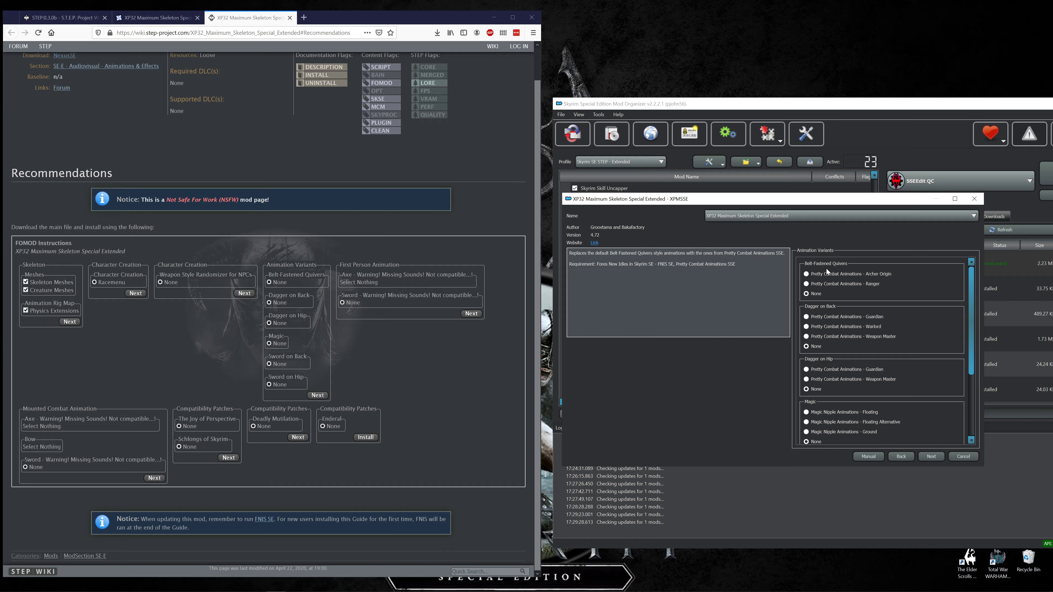